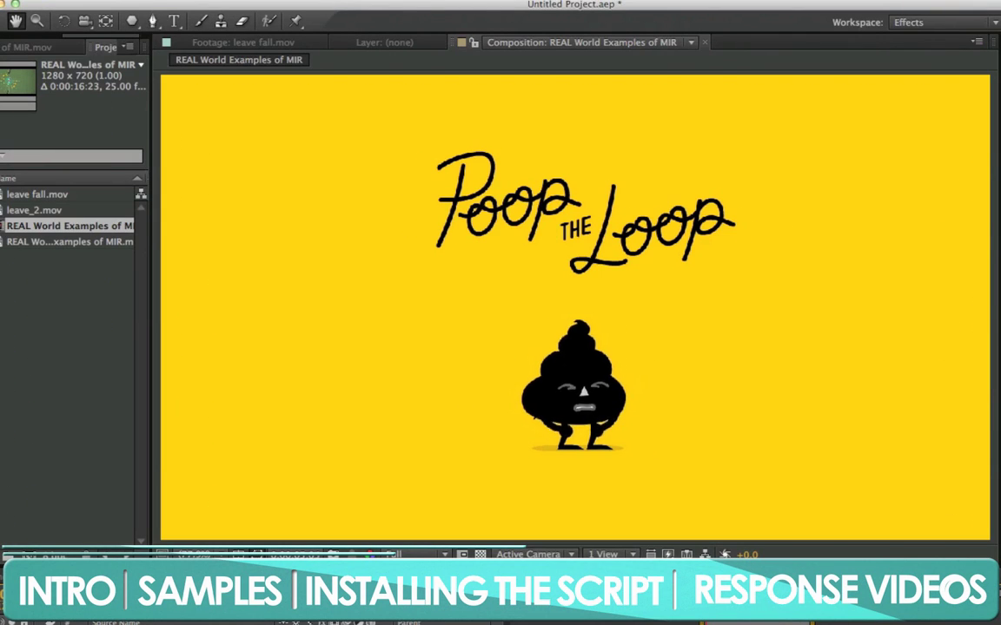
Open the leave_2.mov clip and play it back in the viewer
{"action": "double_click", "coordinate": [33, 210]}
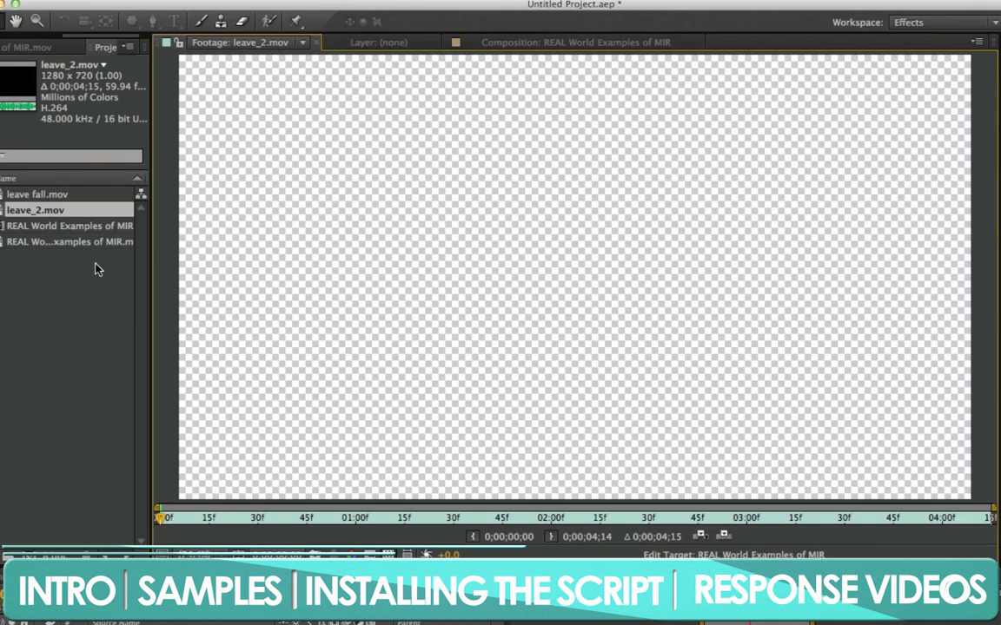
{"action": "key", "text": "space"}
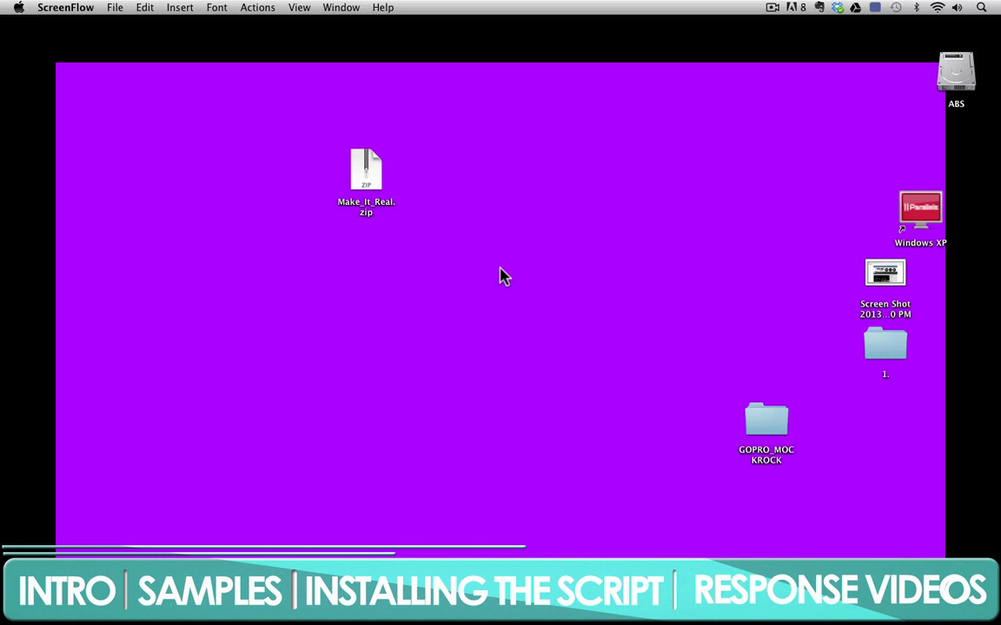
Extract Make_It_Real.zip and move the extracted Make_It_Real folder aside on the desktop
{"action": "left_click", "coordinate": [364, 173]}
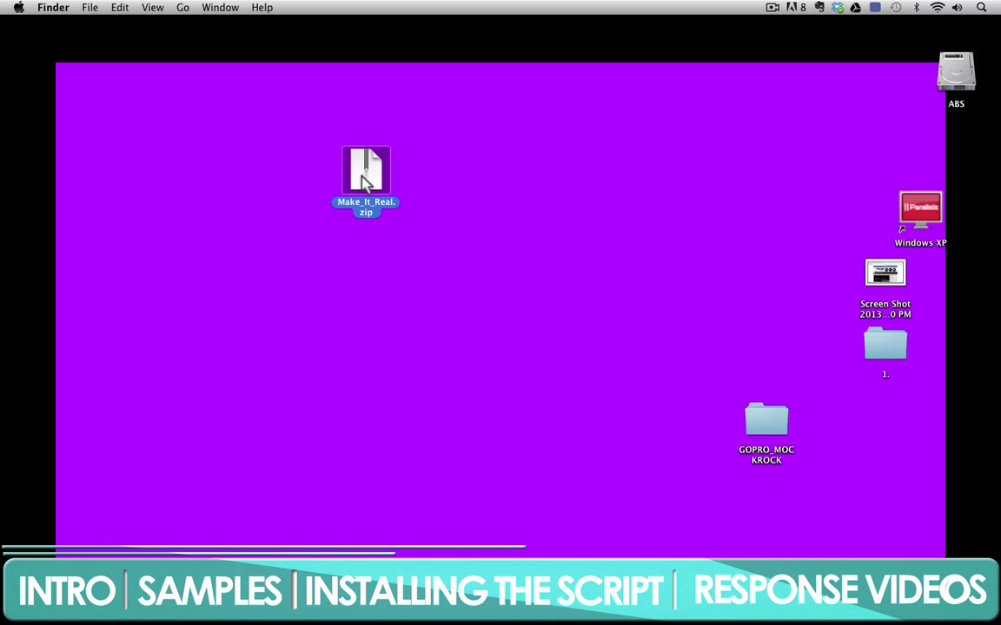
{"action": "double_click", "coordinate": [364, 177]}
{"action": "left_click_drag", "start_coordinate": [389, 185], "coordinate": [536, 168]}
{"action": "left_click", "coordinate": [608, 163]}
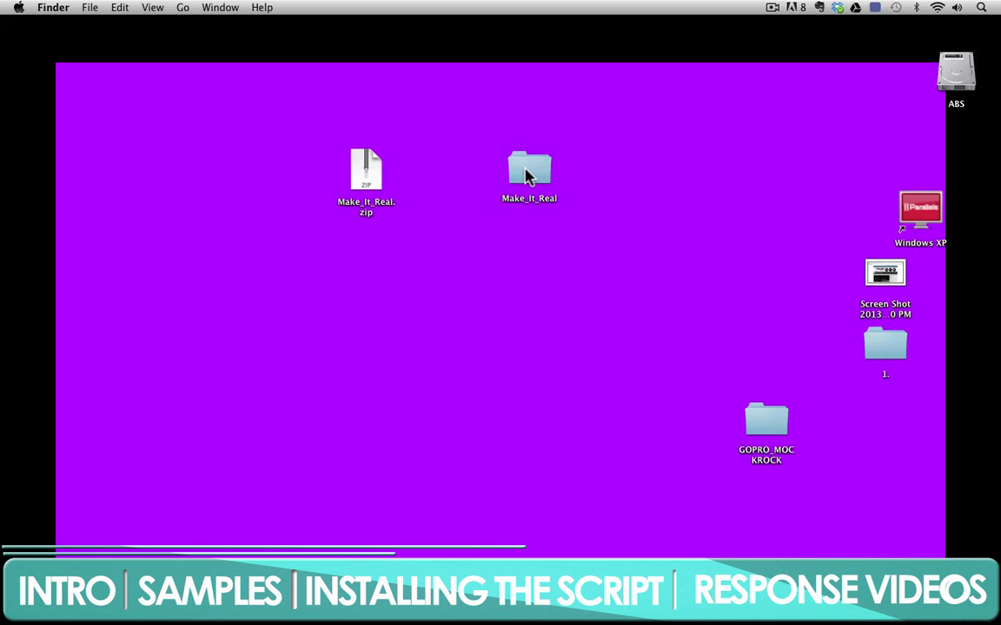
Open the Make_It_Real folder, preview its installation instructions PDF, then open the ABS drive
{"action": "double_click", "coordinate": [527, 174]}
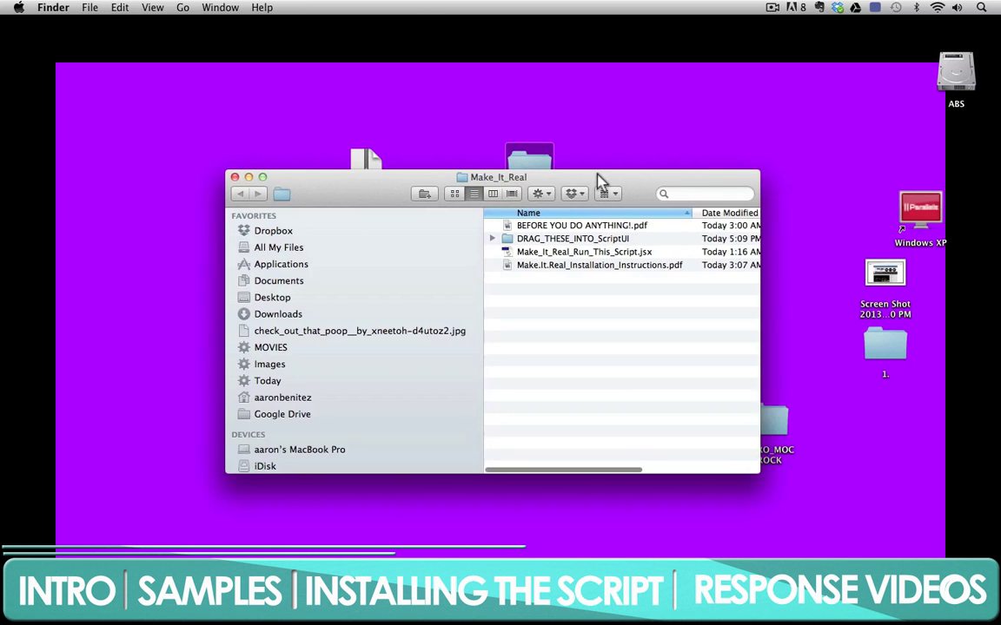
{"action": "left_click_drag", "start_coordinate": [598, 182], "coordinate": [479, 151]}
{"action": "left_click_drag", "start_coordinate": [643, 444], "coordinate": [750, 500]}
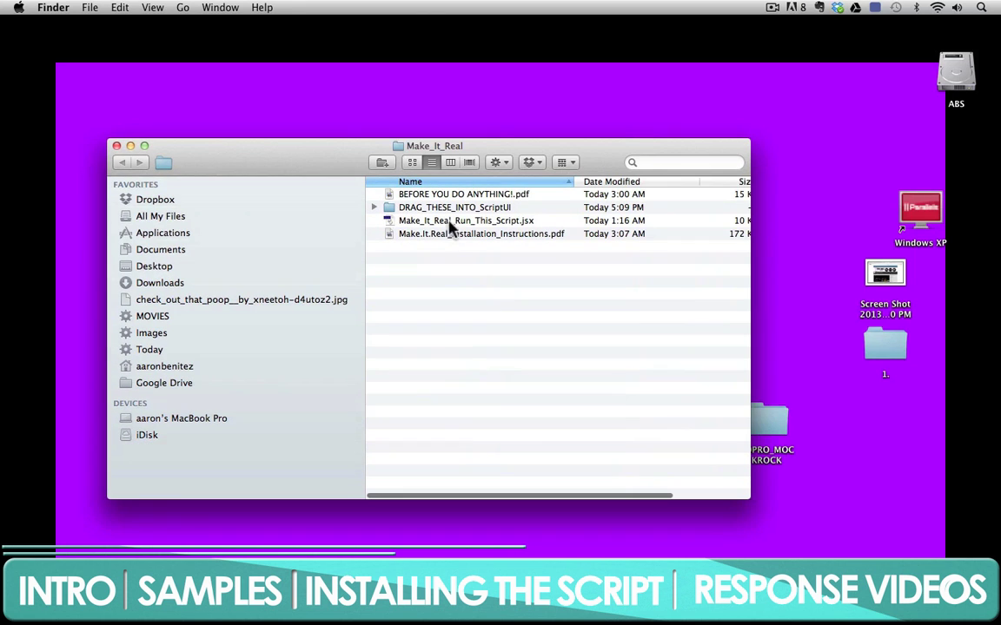
{"action": "left_click", "coordinate": [463, 235]}
{"action": "key", "text": "space"}
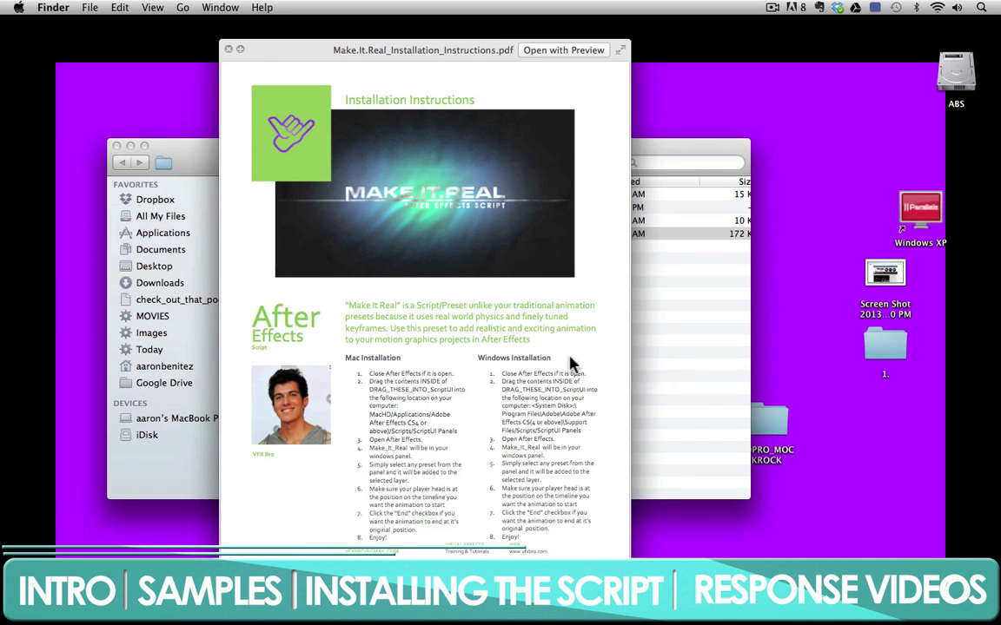
{"action": "key", "text": "space"}
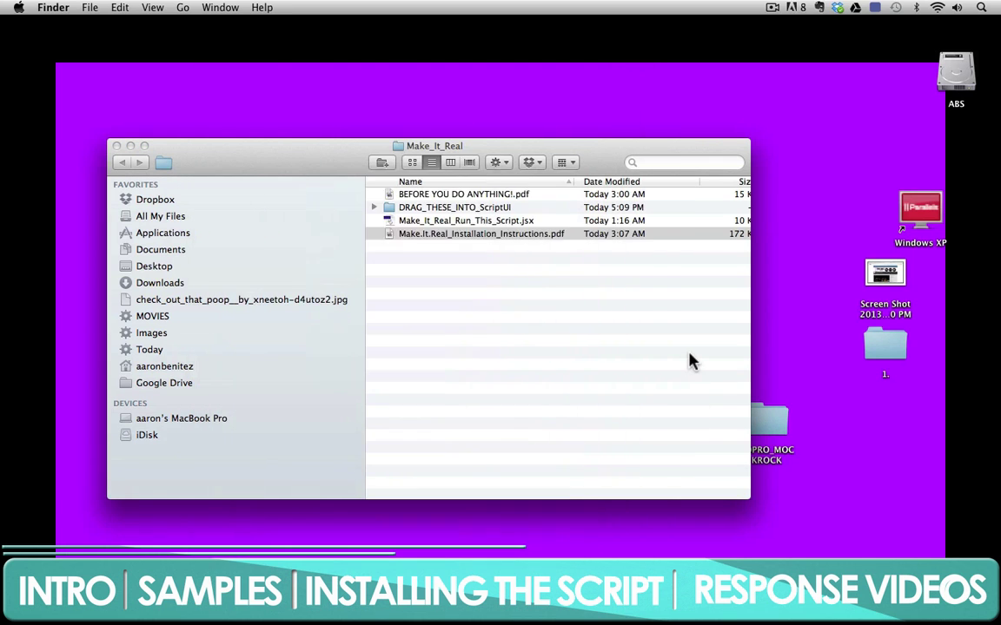
{"action": "double_click", "coordinate": [956, 76]}
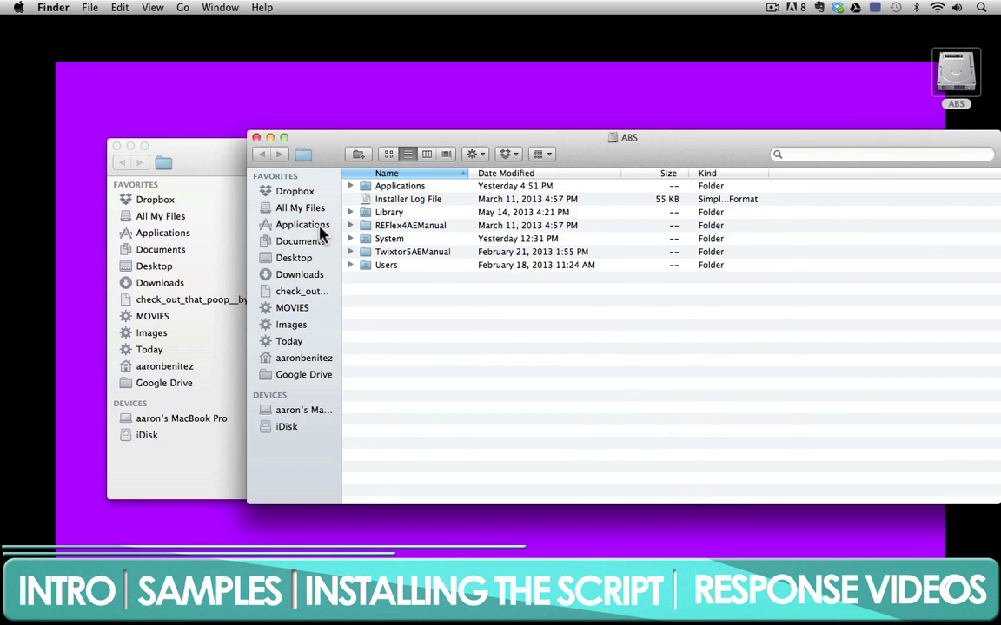
Navigate to Applications > Adobe After Effects CS6 > Scripts > ScriptUI Panels
{"action": "left_click", "coordinate": [321, 227]}
{"action": "scroll", "coordinate": [449, 257], "scroll_direction": "up", "scroll_amount": 10}
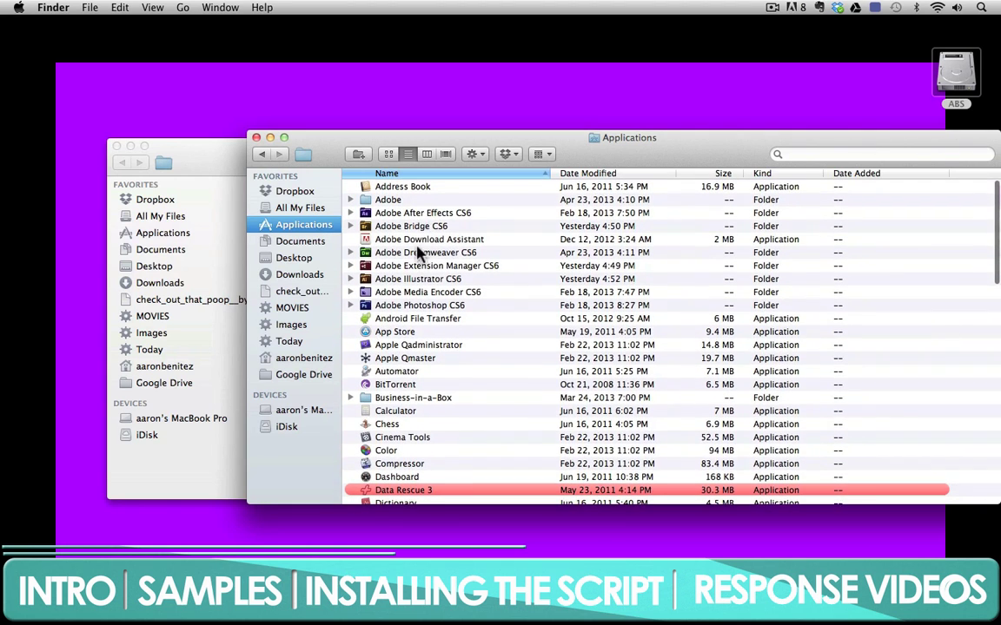
{"action": "double_click", "coordinate": [422, 214]}
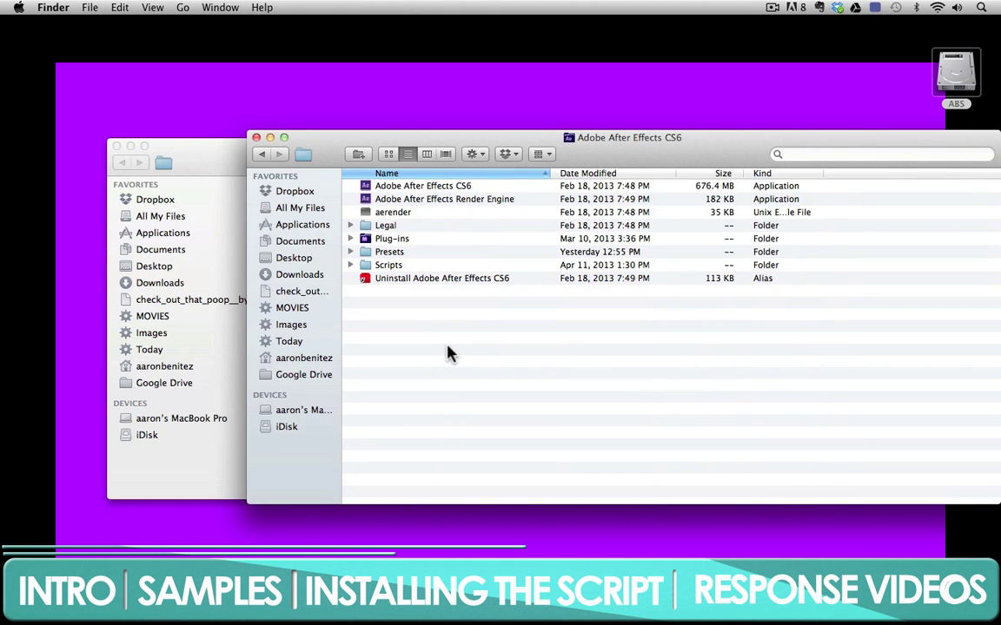
{"action": "double_click", "coordinate": [387, 266]}
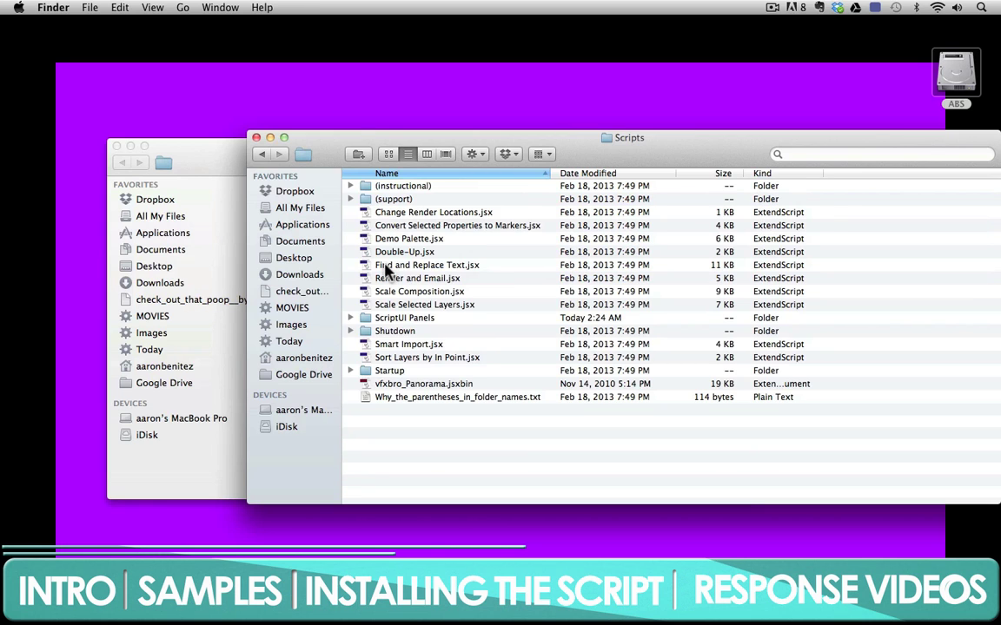
{"action": "double_click", "coordinate": [392, 319]}
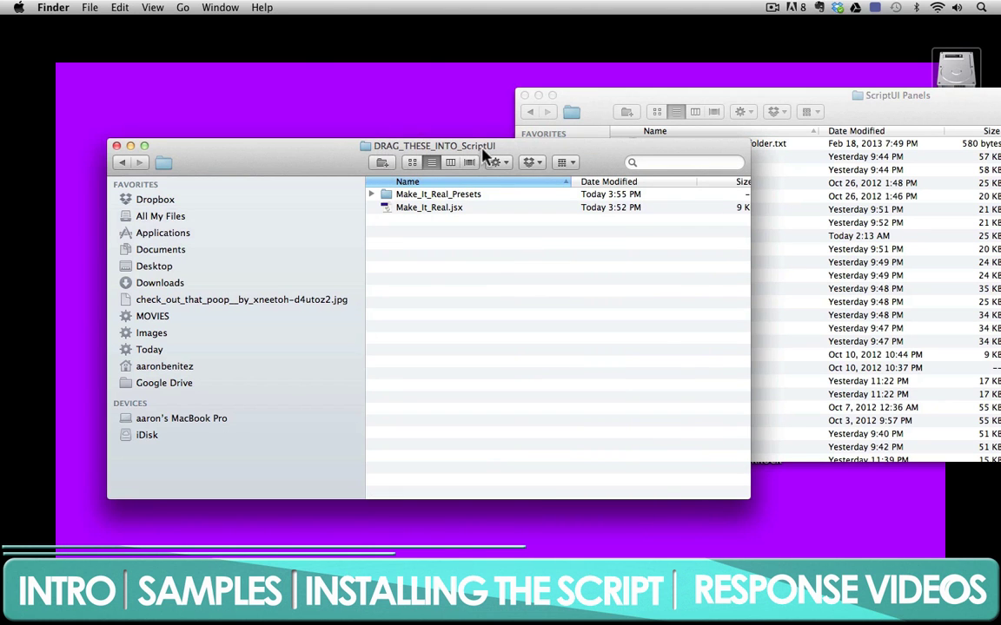
Move Make_It_Real_Presets and Make_It_Real.jsx into ScriptUI Panels, replacing the existing script
{"action": "left_click", "coordinate": [425, 195]}
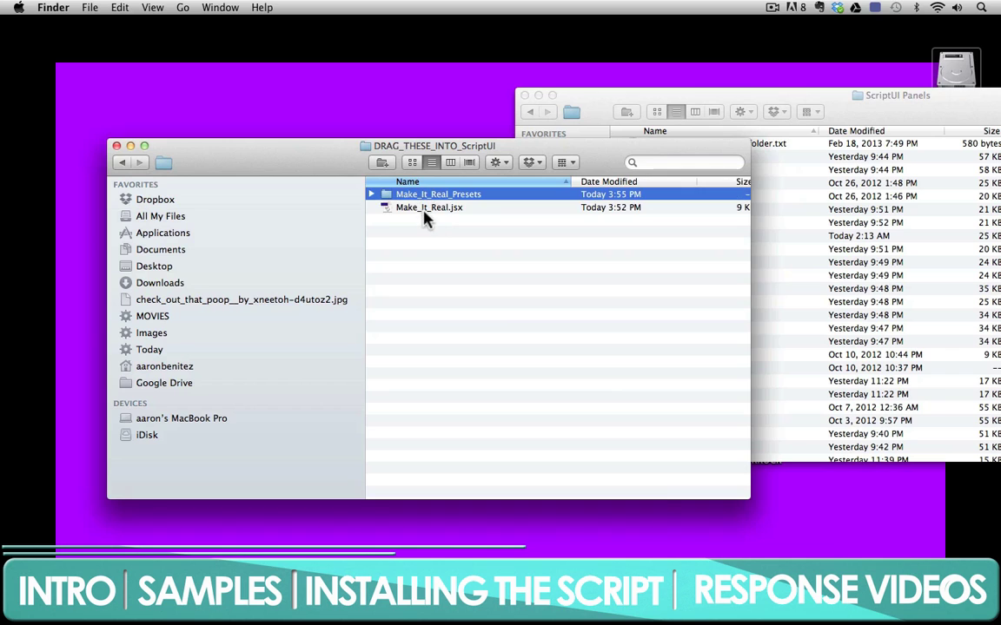
{"action": "left_click", "coordinate": [425, 213], "text": "shift"}
{"action": "left_click_drag", "start_coordinate": [425, 213], "coordinate": [884, 301]}
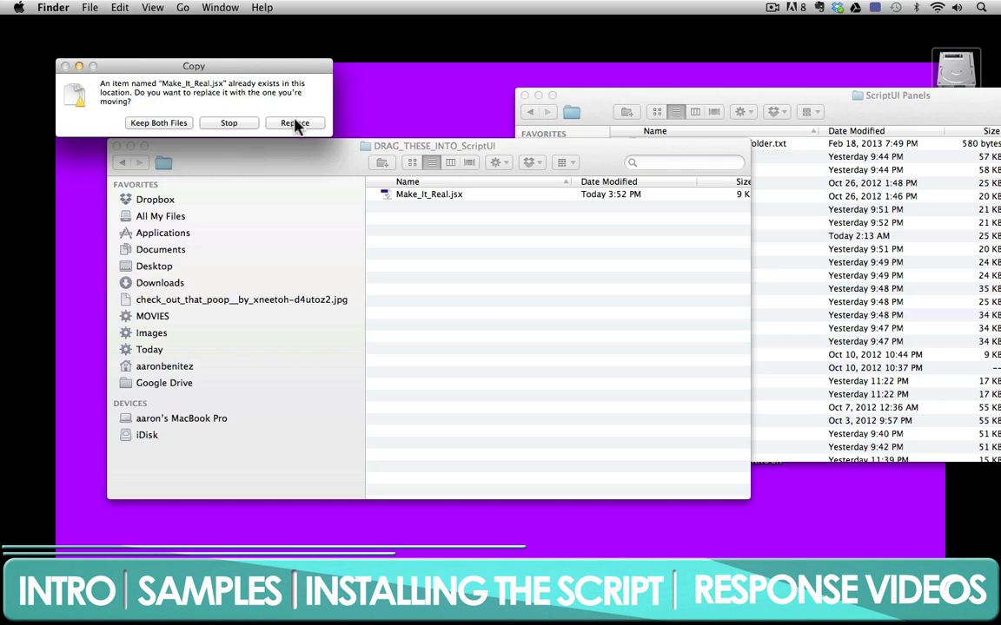
{"action": "left_click", "coordinate": [295, 124]}
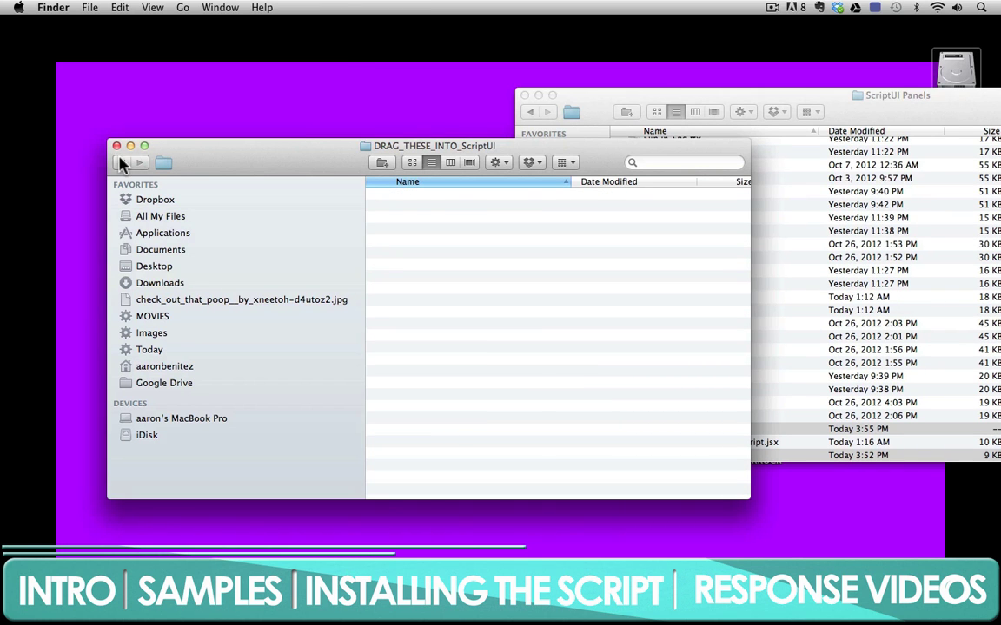
{"action": "left_click", "coordinate": [121, 163]}
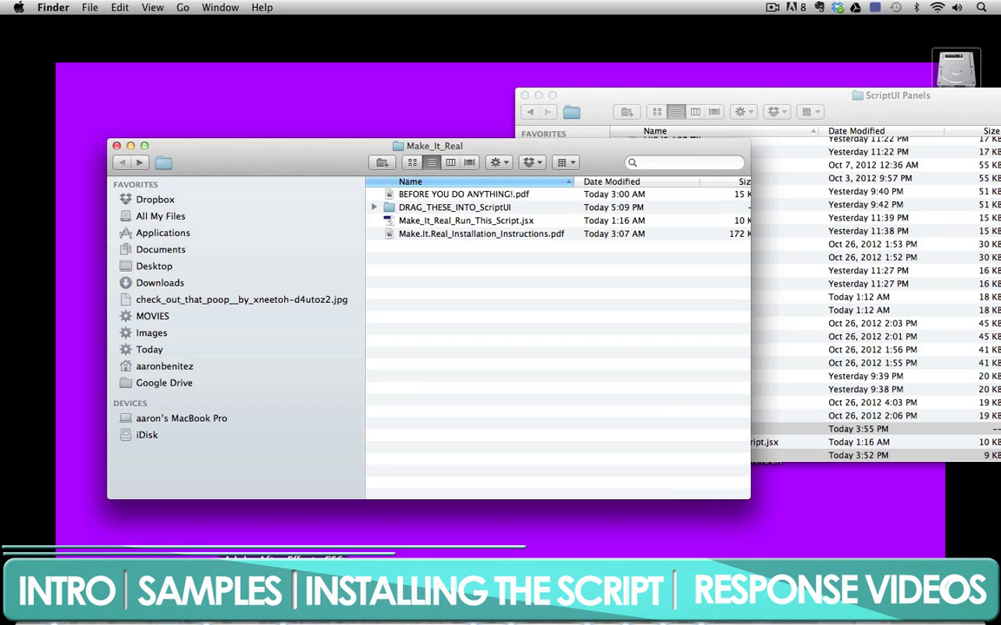
Run Make_It_Real_Run_This_Script.jsx via File > Scripts > Run Script File in After Effects
{"action": "left_click", "coordinate": [287, 618]}
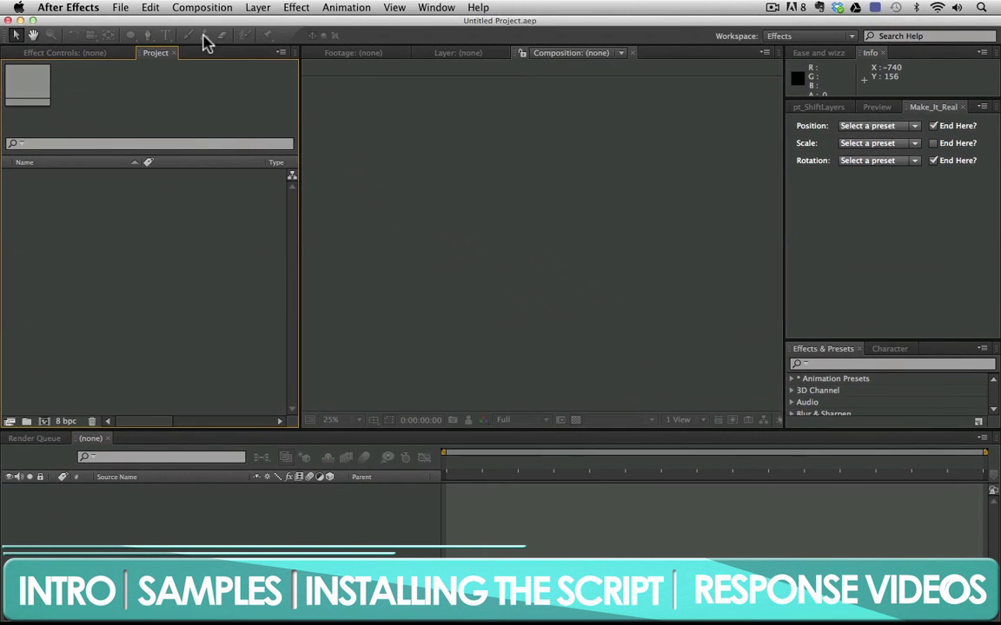
{"action": "left_click", "coordinate": [122, 7]}
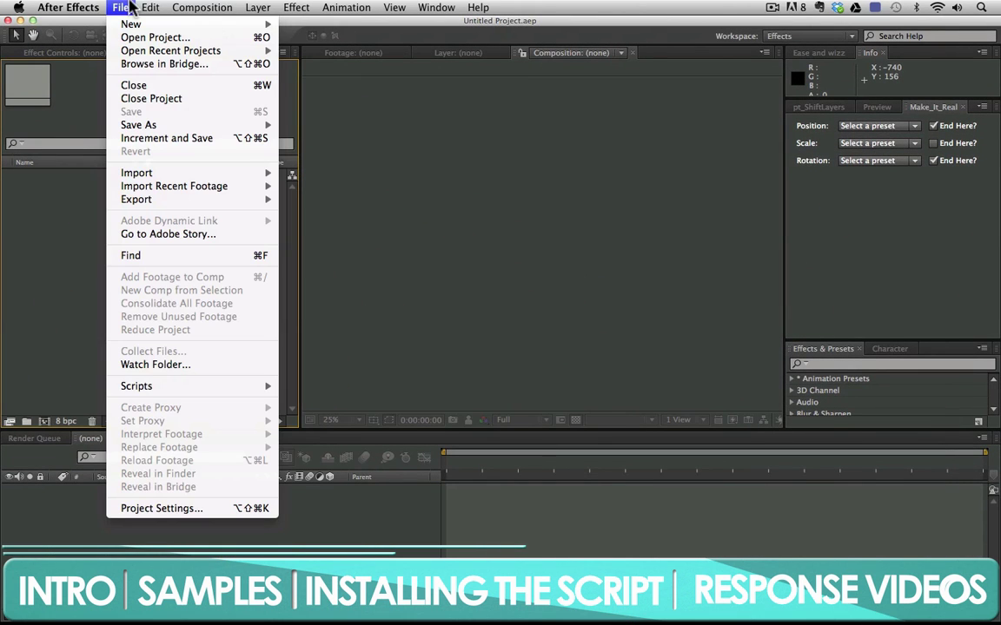
{"action": "mouse_move", "coordinate": [238, 386]}
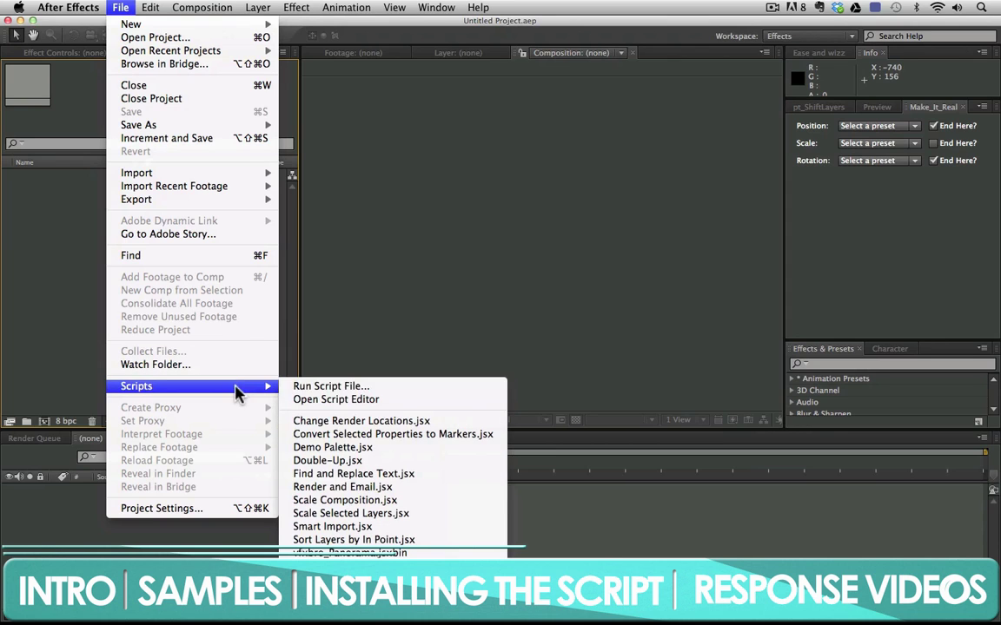
{"action": "left_click", "coordinate": [308, 388]}
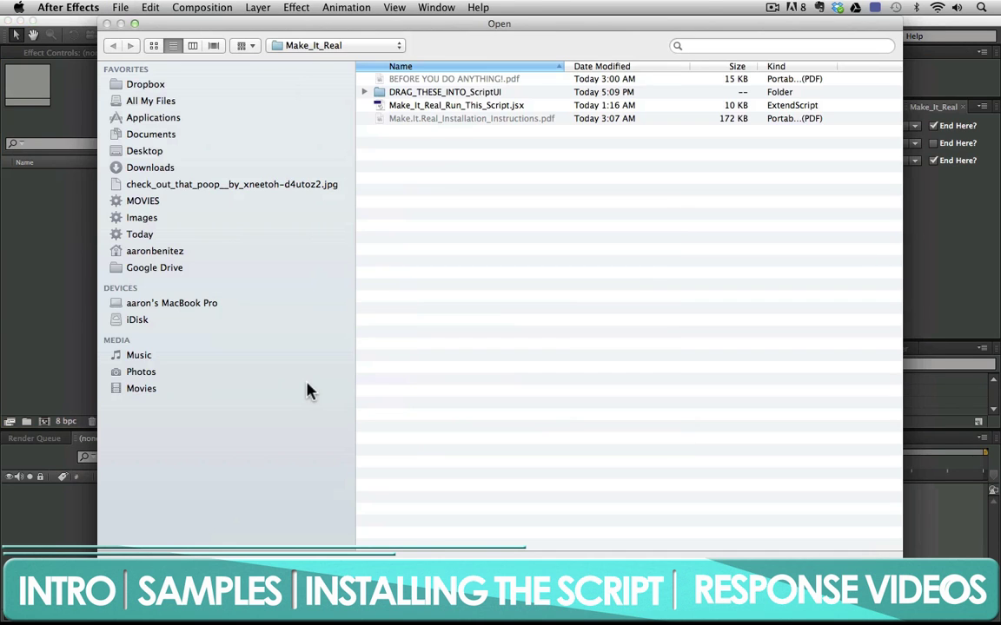
{"action": "left_click", "coordinate": [474, 107]}
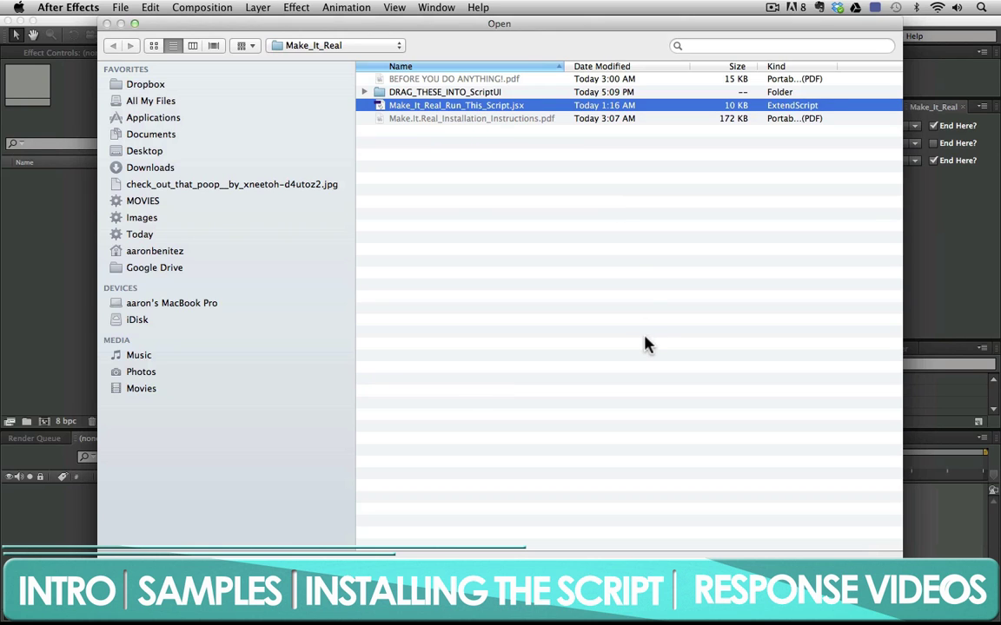
{"action": "key", "text": "Return"}
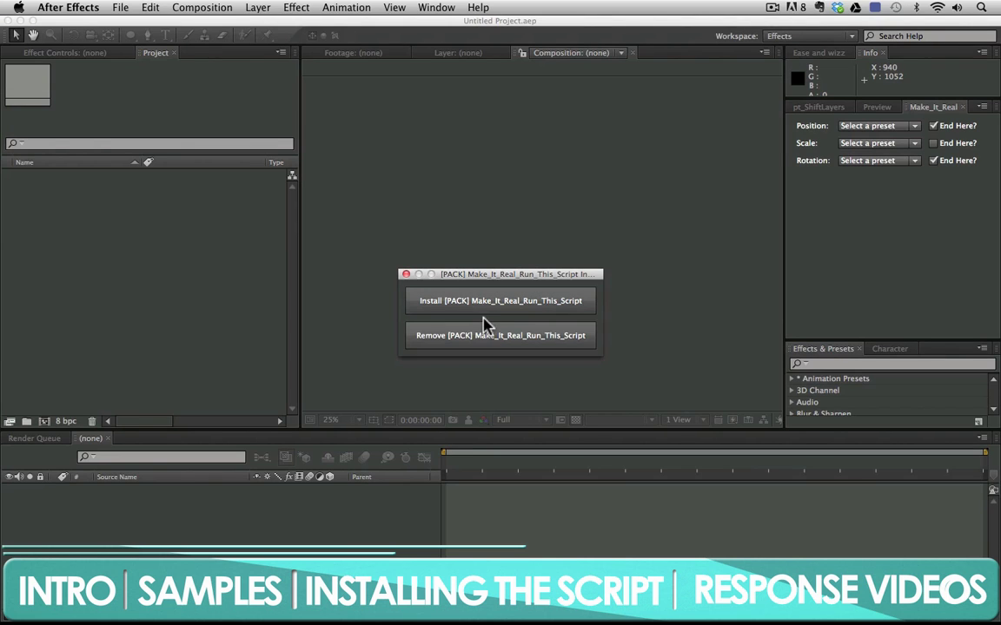
Install the Make_It_Real pack, dismiss the already-installed notice, and quit After Effects
{"action": "left_click", "coordinate": [487, 315]}
{"action": "key", "text": "Return"}
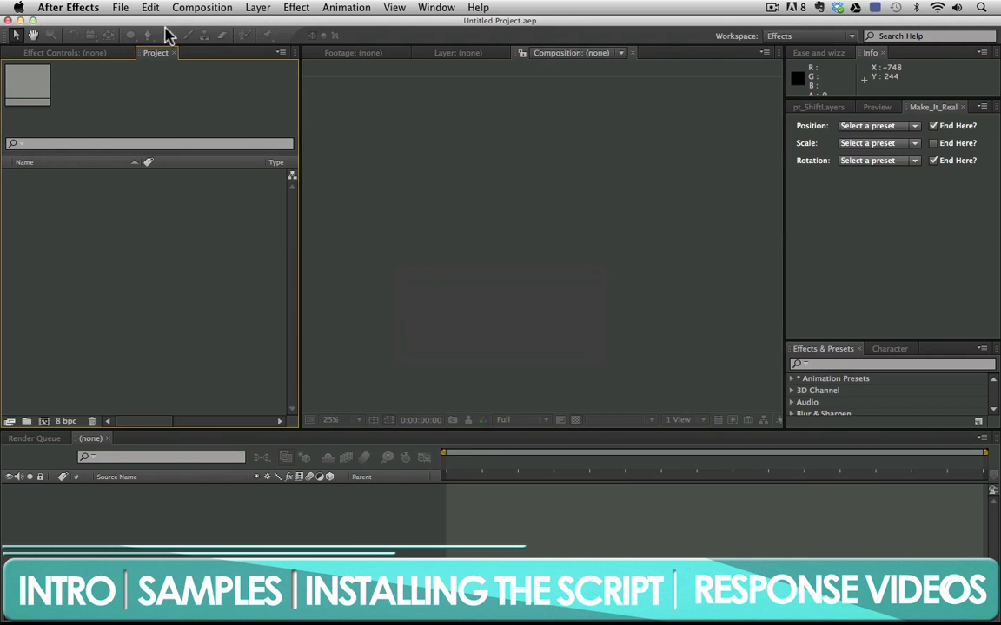
{"action": "left_click", "coordinate": [75, 7]}
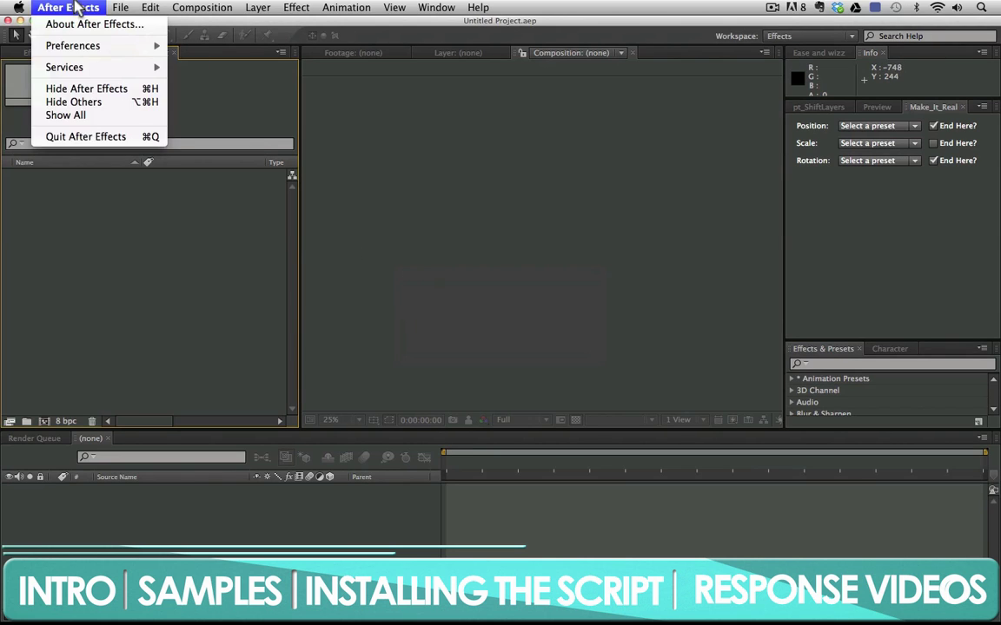
{"action": "left_click", "coordinate": [114, 138]}
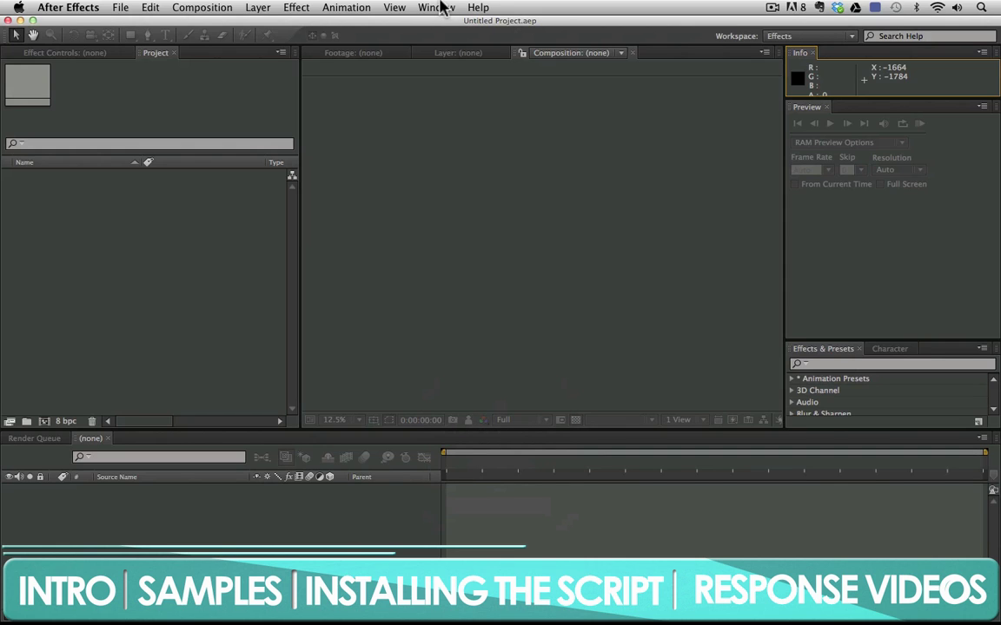
After relaunching, open the Make_It_Real.jsx panel from Window and dock it beside Preview
{"action": "left_click", "coordinate": [436, 7]}
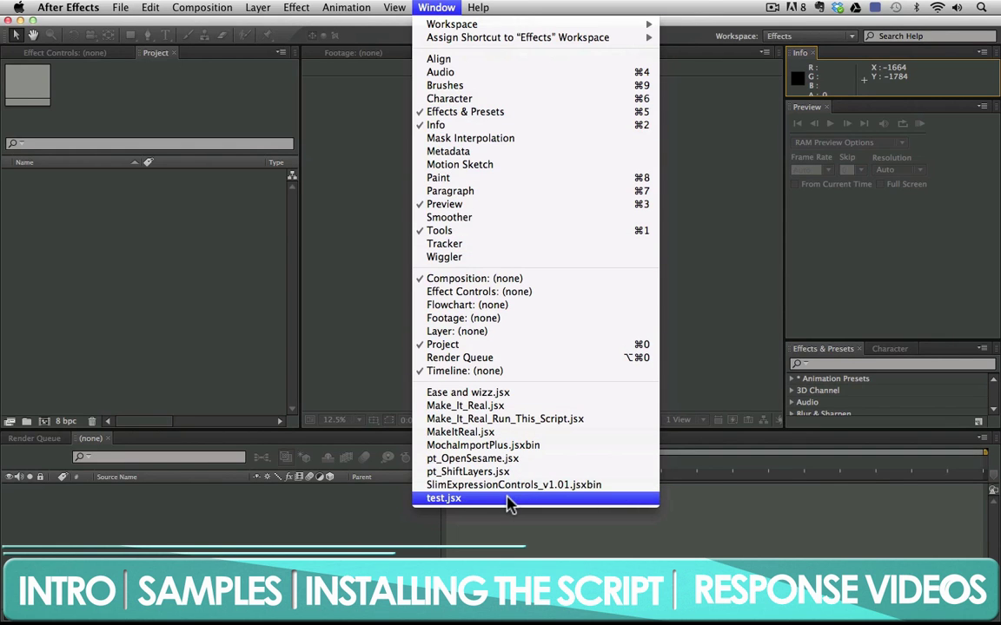
{"action": "left_click", "coordinate": [495, 405]}
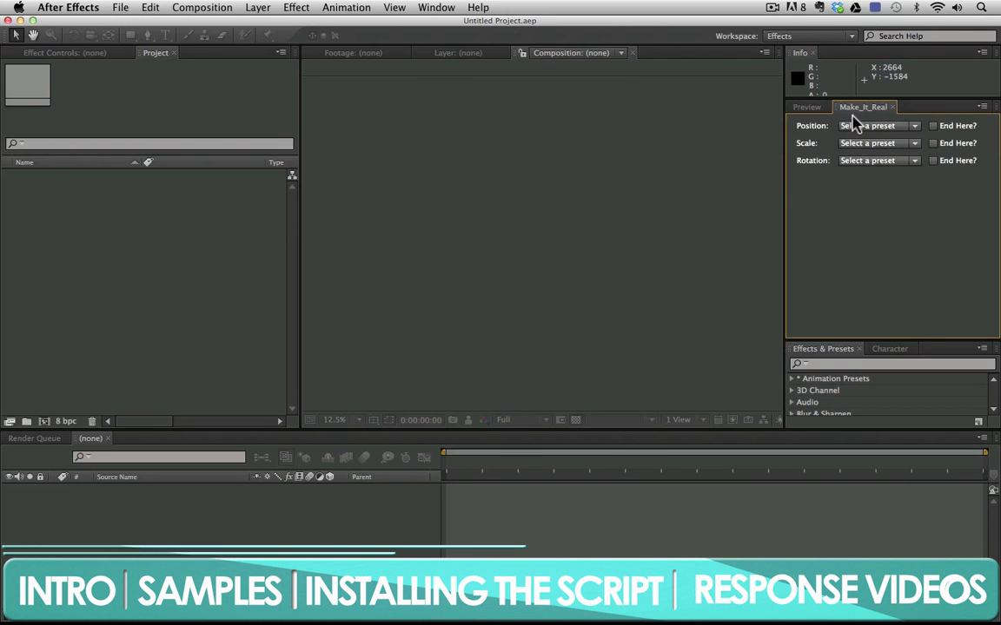
{"action": "left_click_drag", "start_coordinate": [769, 116], "coordinate": [549, 161]}
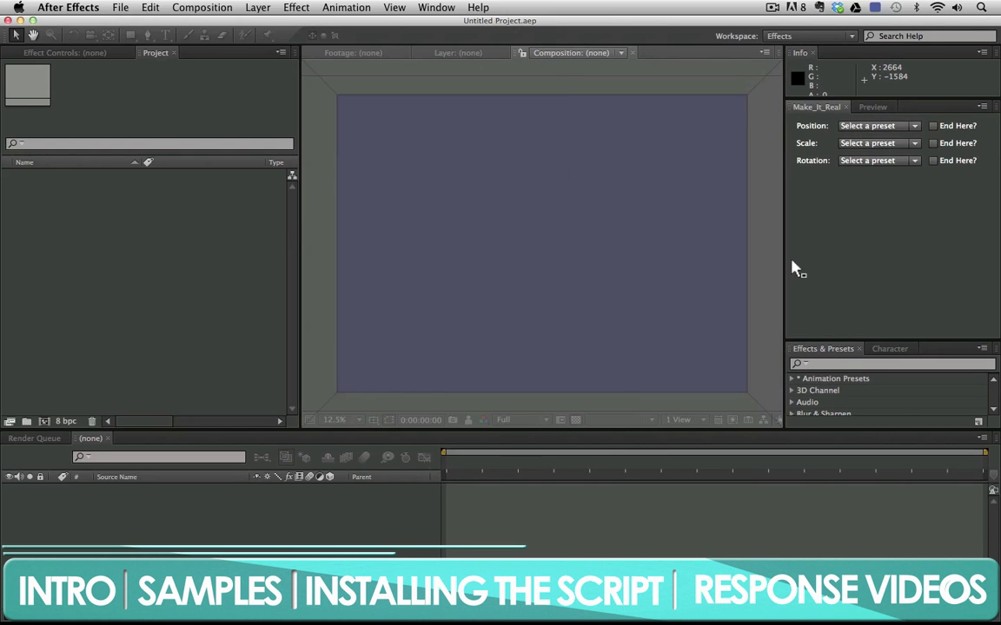
{"action": "left_click_drag", "start_coordinate": [791, 262], "coordinate": [869, 106]}
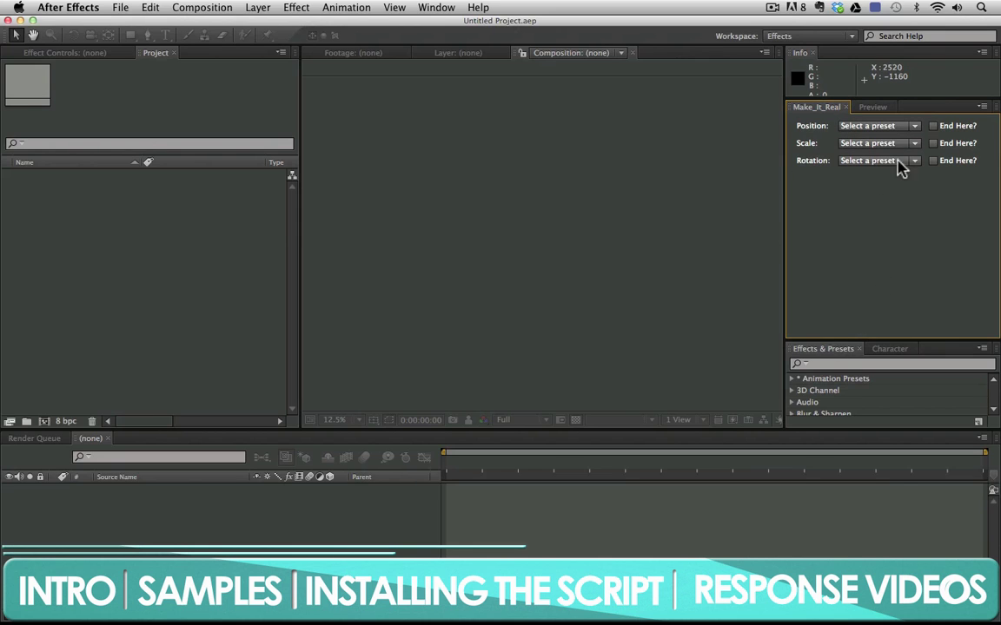
Create a new 1920×1080 composition, Comp 1
{"action": "left_click", "coordinate": [43, 422]}
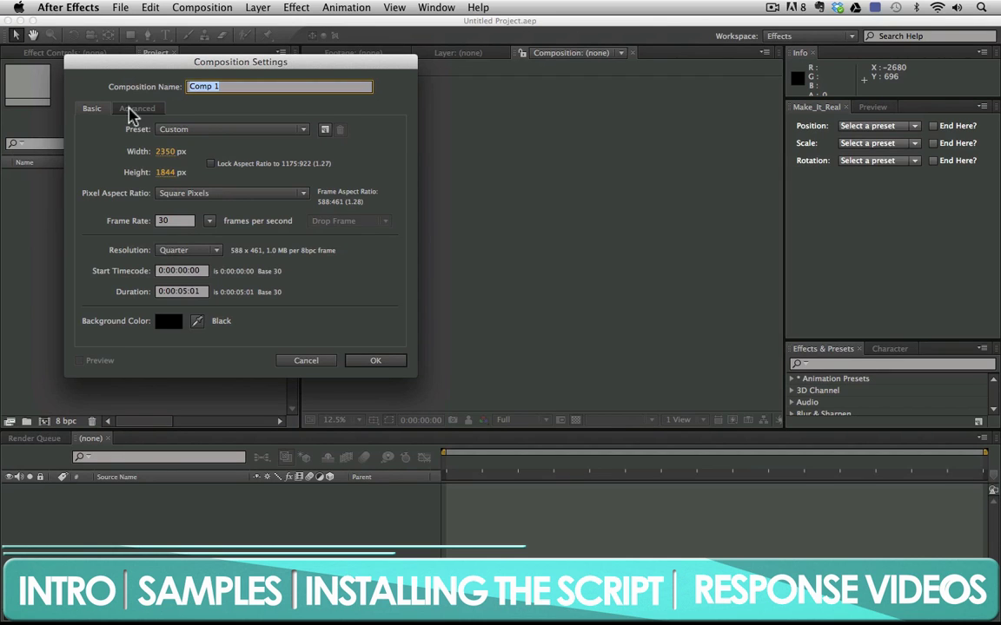
{"action": "left_click", "coordinate": [175, 154]}
{"action": "type", "text": "1920"}
{"action": "key", "text": "Tab"}
{"action": "type", "text": "1080"}
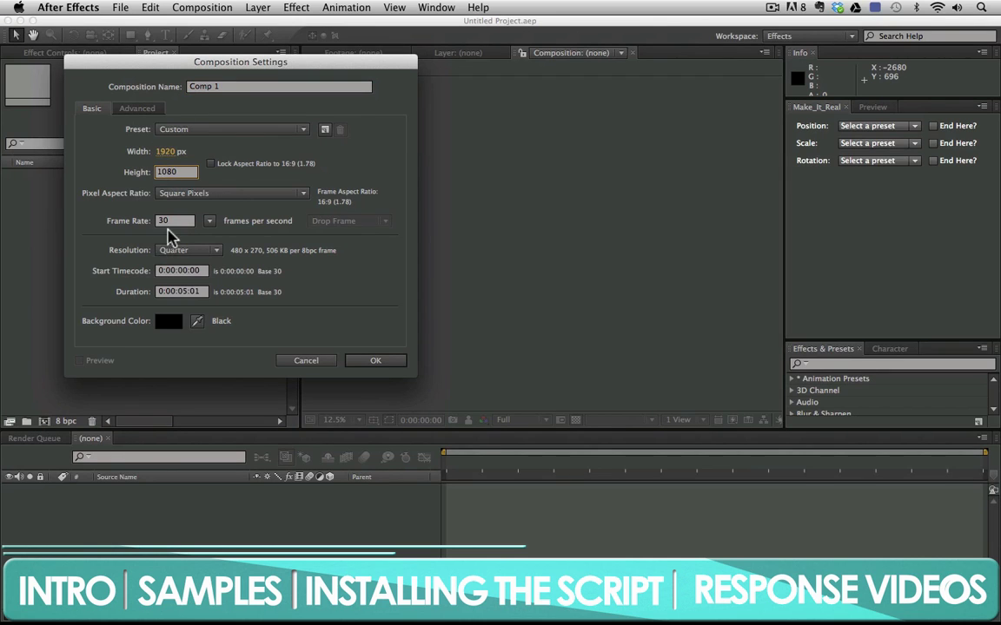
{"action": "key", "text": "Return"}
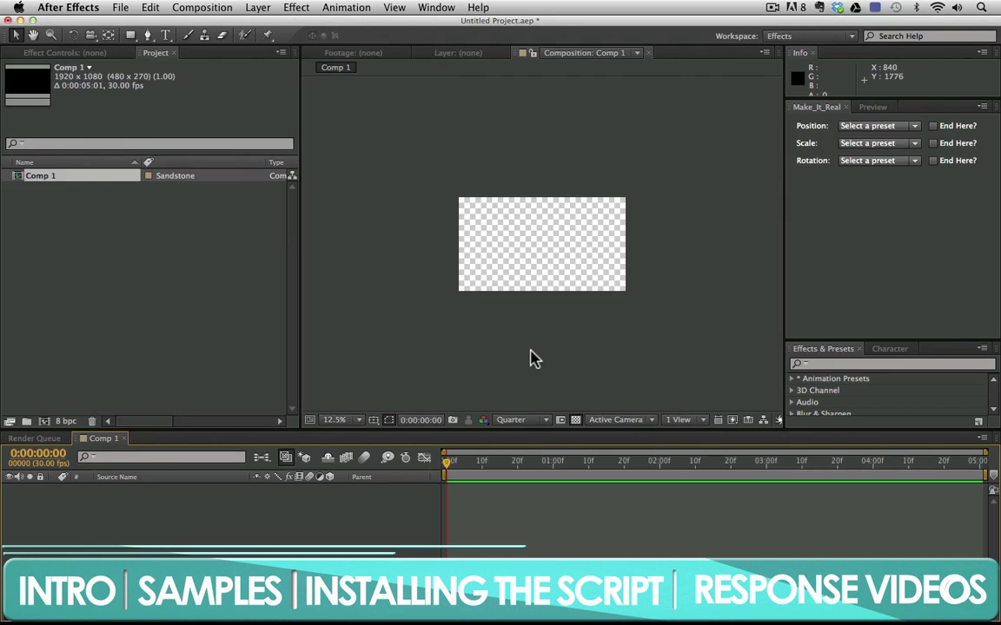
{"action": "left_click", "coordinate": [131, 35]}
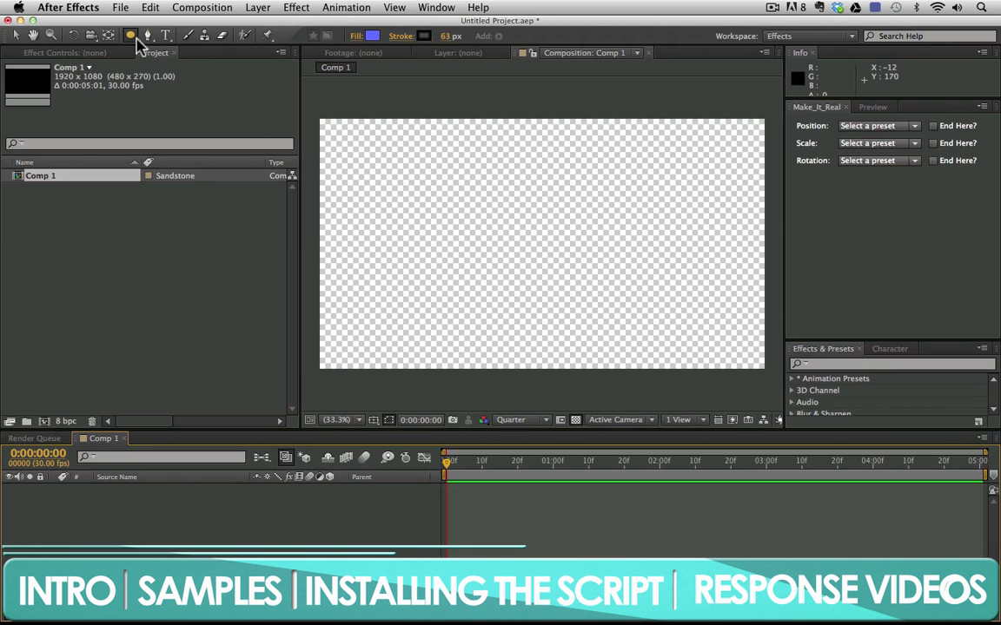
Drag out a small circle at the centre of Comp 1 and select Shape Layer 1
{"action": "left_click_drag", "start_coordinate": [515, 230], "coordinate": [564, 265]}
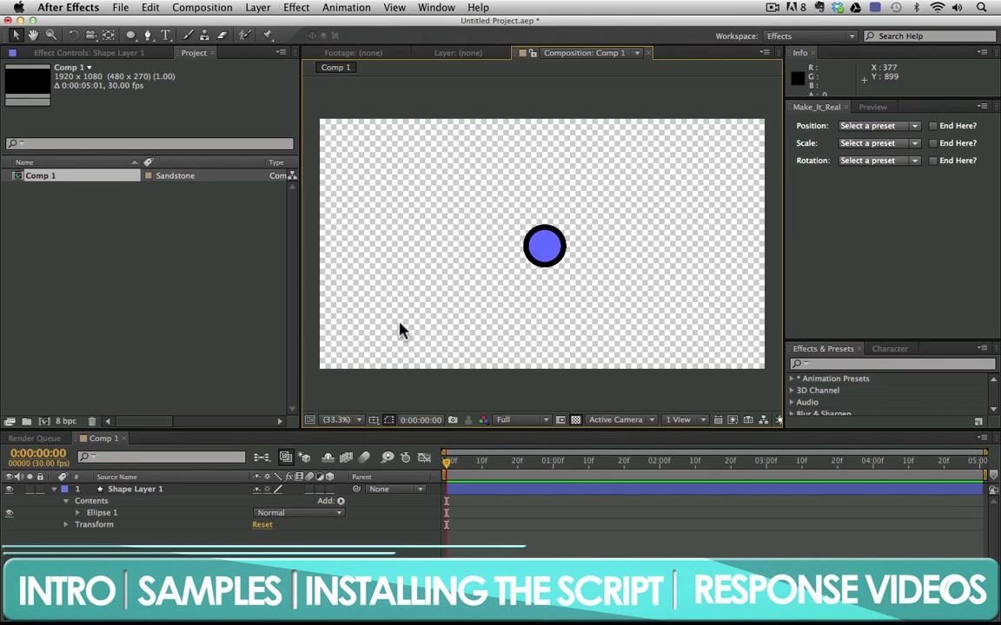
{"action": "left_click", "coordinate": [129, 491]}
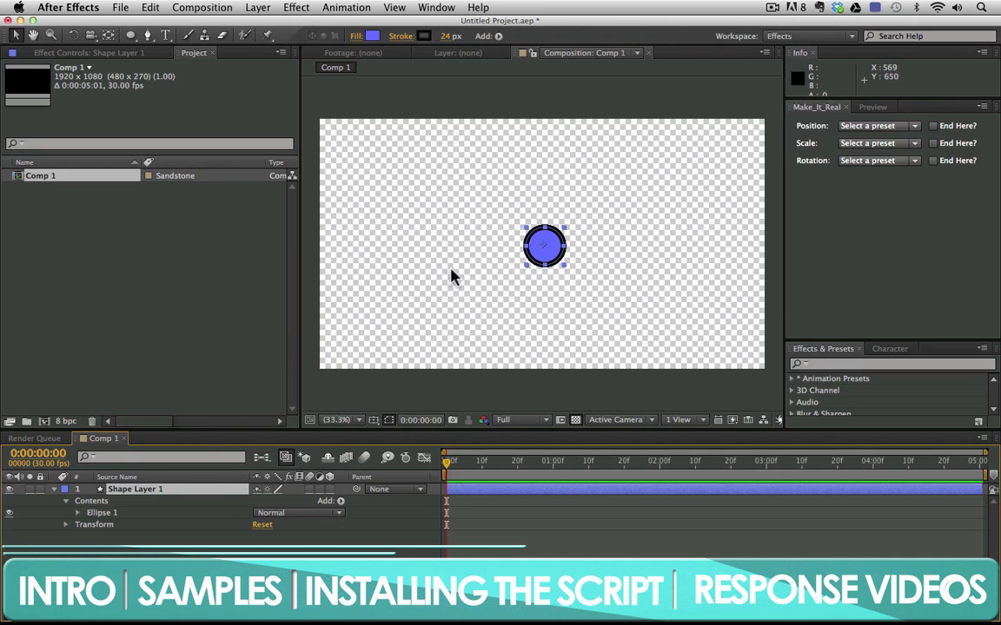
{"action": "left_click", "coordinate": [913, 126]}
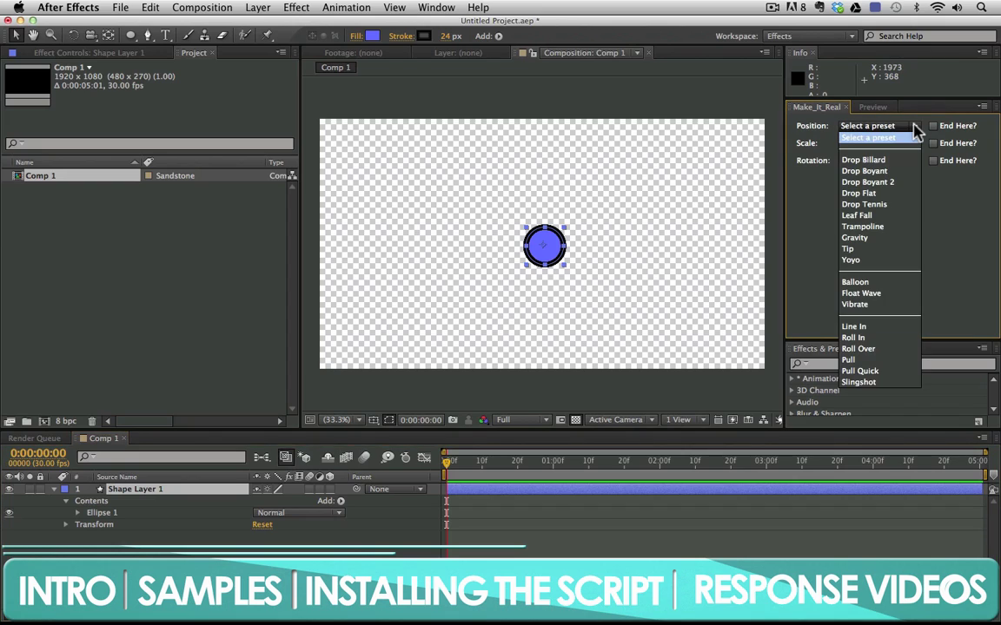
{"action": "left_click", "coordinate": [885, 162]}
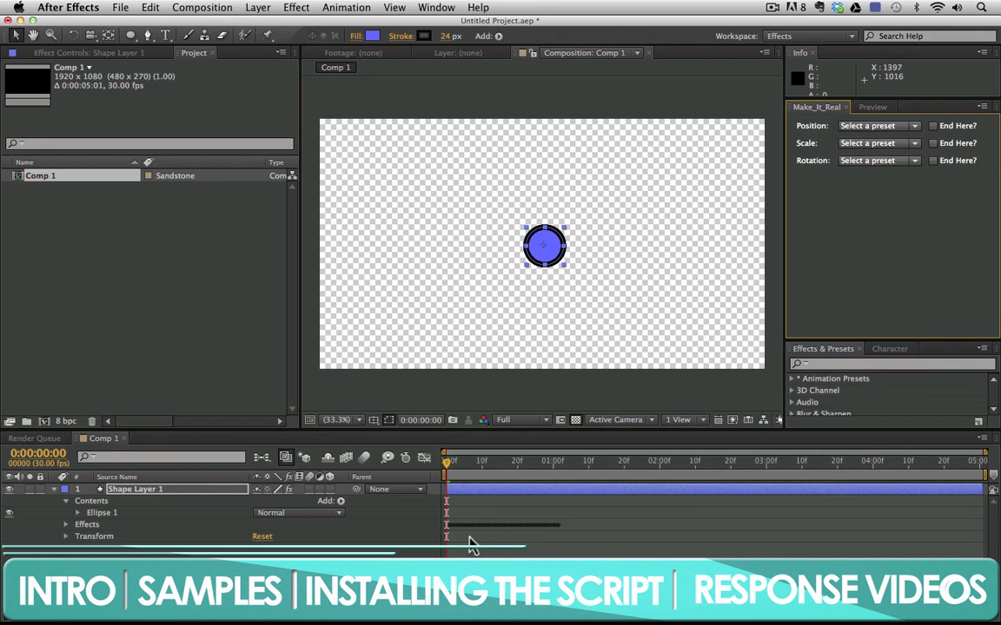
{"action": "left_click", "coordinate": [507, 536]}
{"action": "key", "text": "space"}
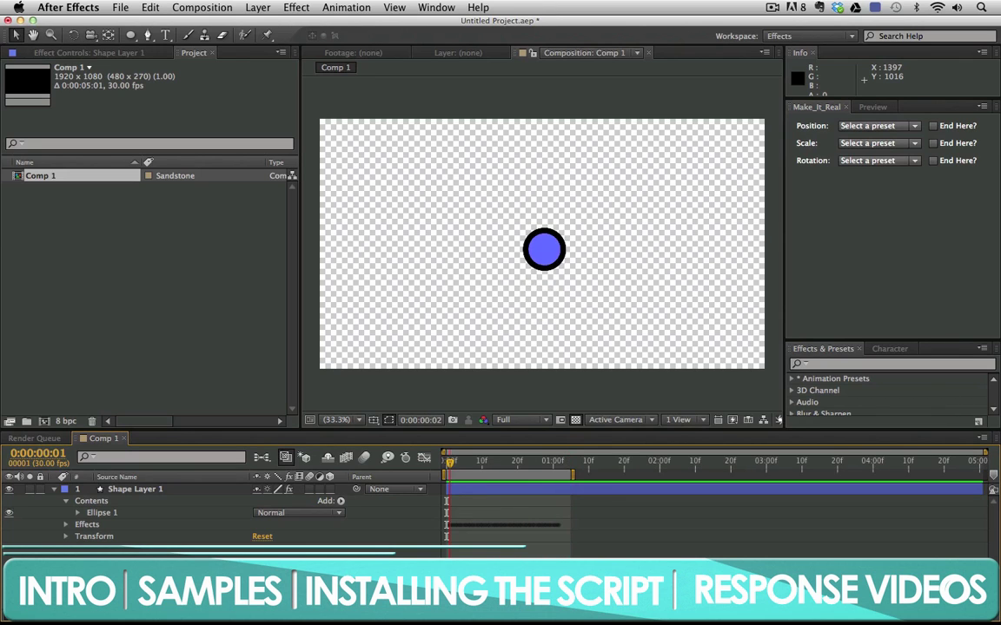
{"action": "left_click", "coordinate": [154, 492]}
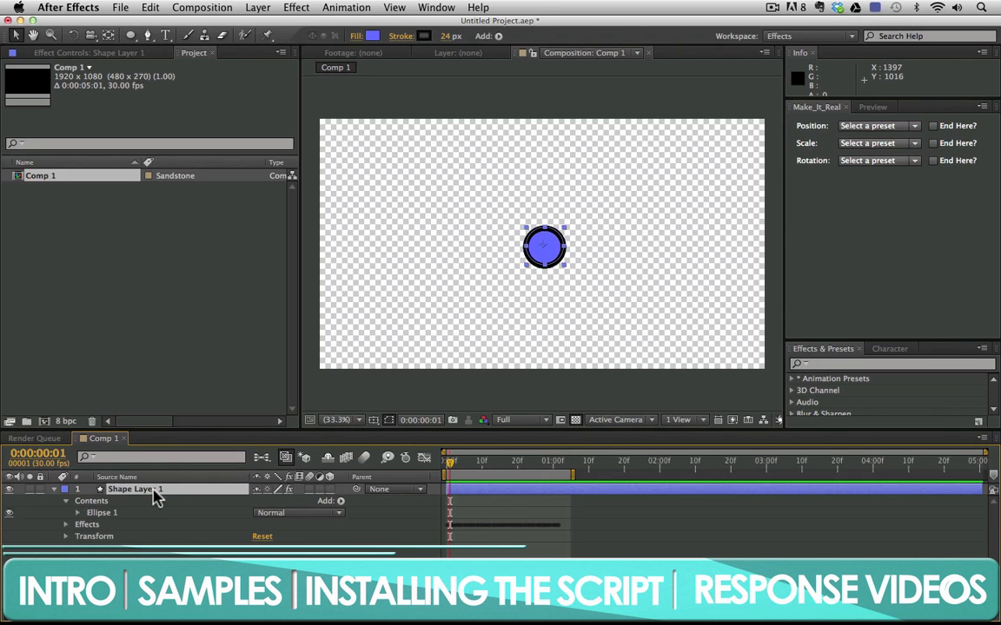
{"action": "key", "text": "space"}
{"action": "key", "text": "space"}
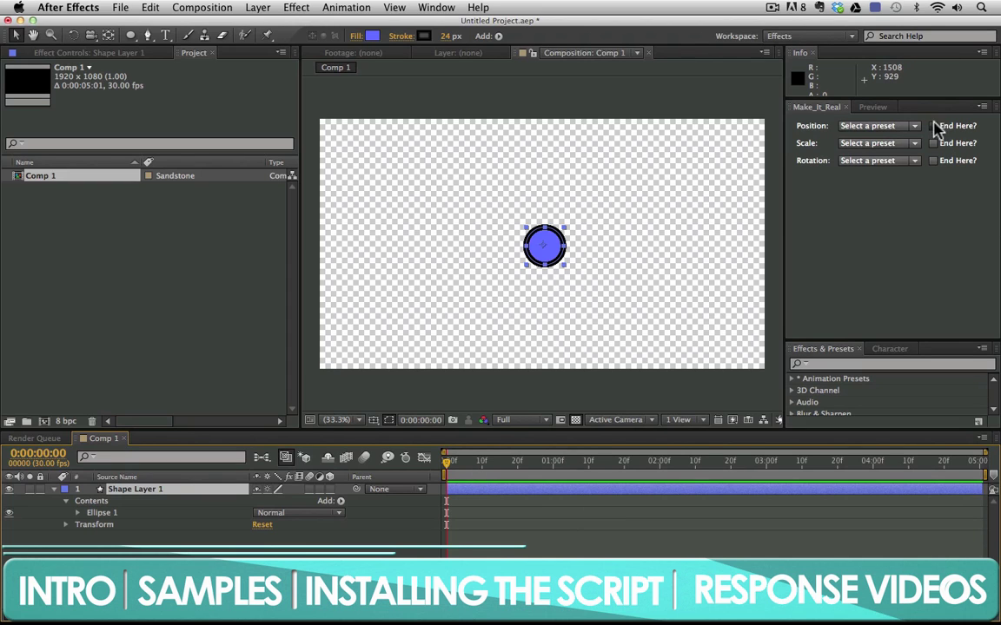
Tick Position 'End Here?' and apply the Drop Billard position preset to the circle
{"action": "left_click", "coordinate": [928, 173]}
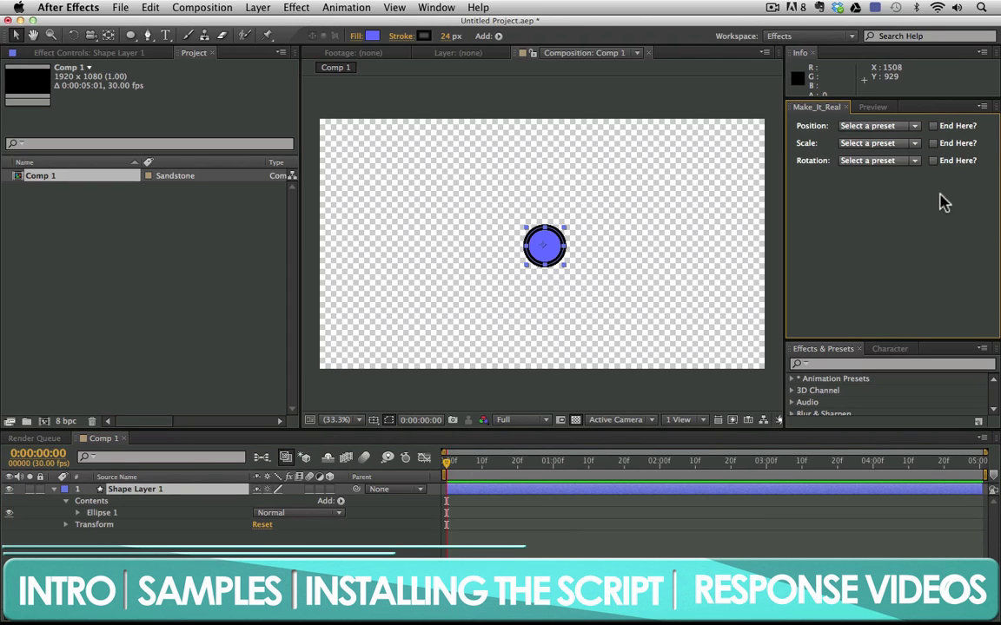
{"action": "left_click", "coordinate": [933, 126]}
{"action": "left_click", "coordinate": [878, 126]}
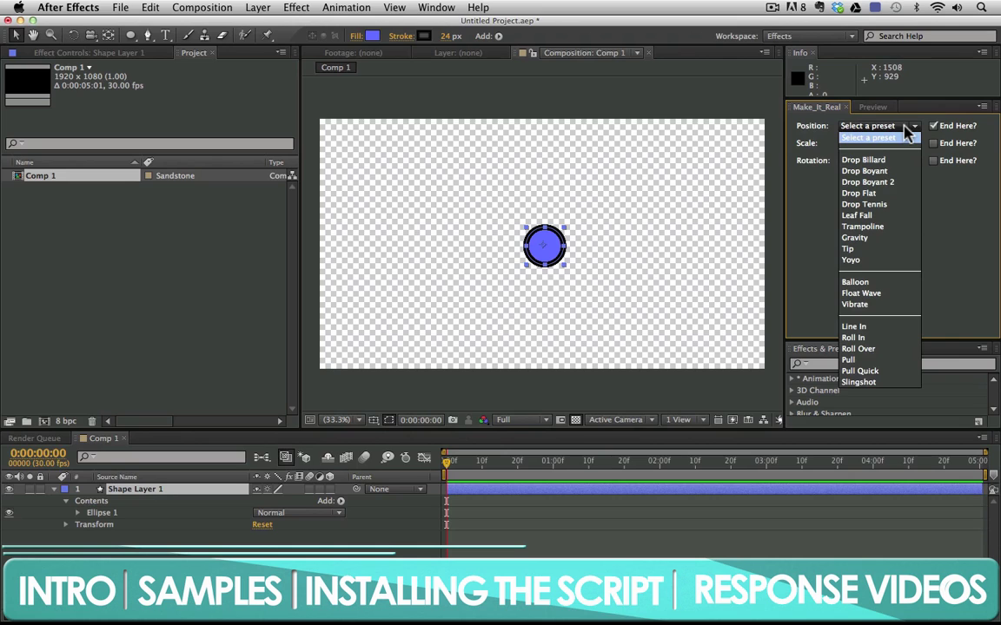
{"action": "left_click", "coordinate": [899, 162]}
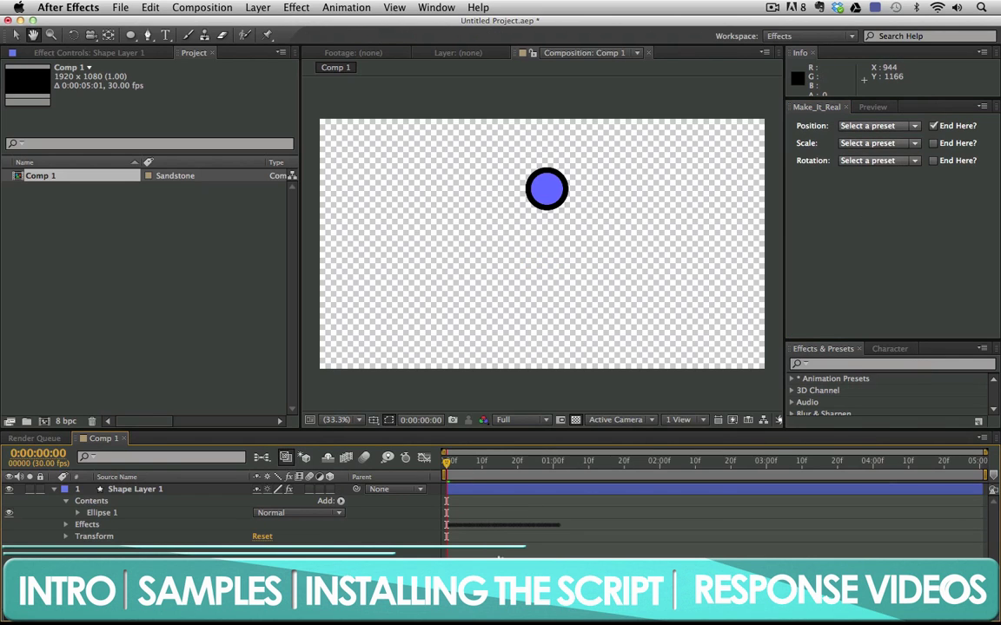
Preview the drop animation, returning to the first frame to replay it
{"action": "key", "text": "space"}
{"action": "left_click", "coordinate": [508, 497]}
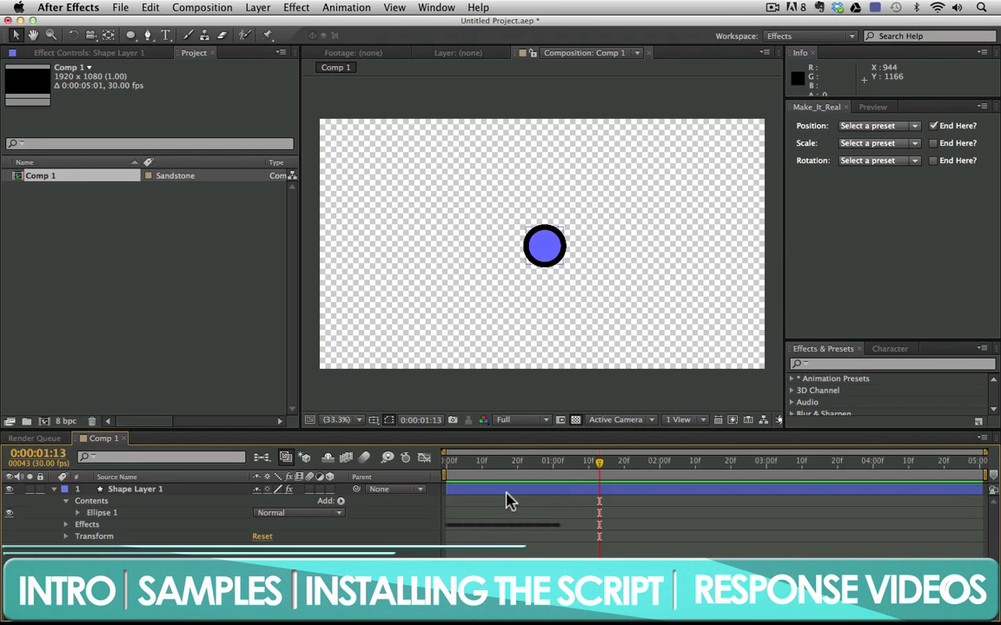
{"action": "left_click_drag", "start_coordinate": [563, 462], "coordinate": [446, 465]}
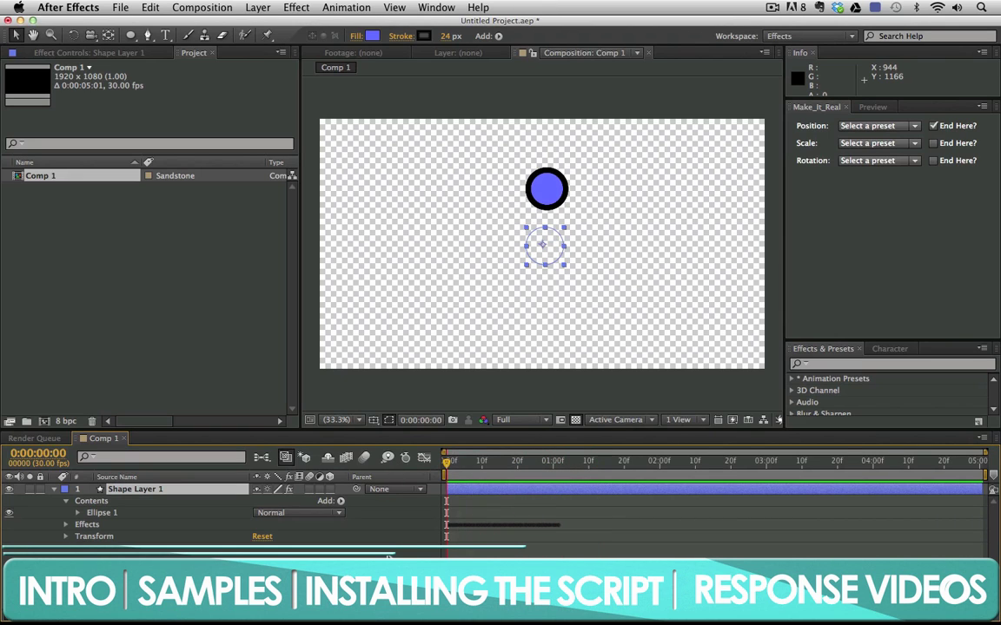
{"action": "left_click", "coordinate": [388, 557]}
{"action": "key", "text": "space"}
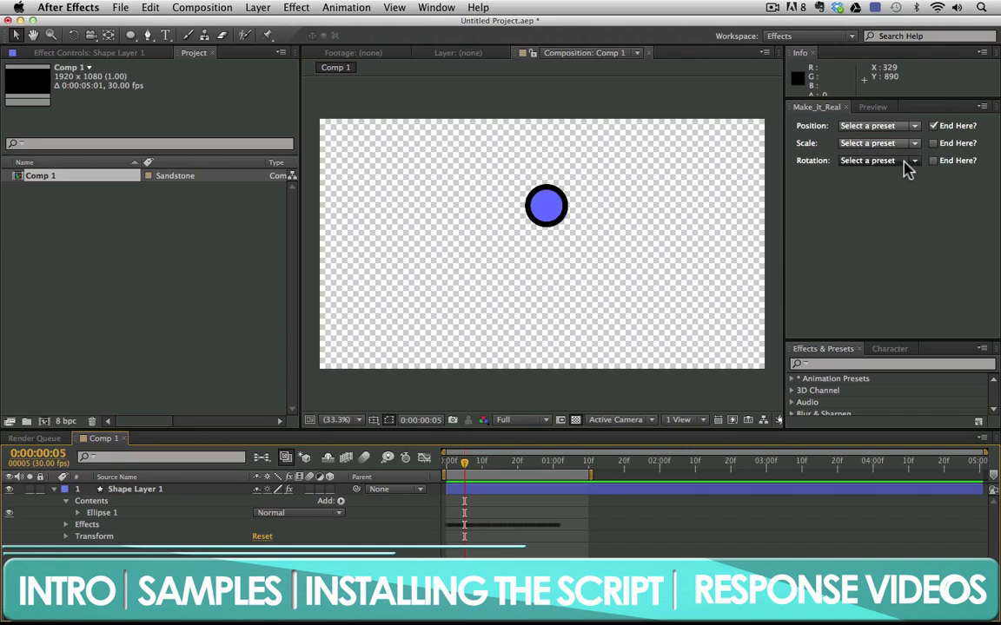
Apply Make_It_Real's Whip In rotation preset to Shape Layer 1 and preview it
{"action": "left_click", "coordinate": [265, 488]}
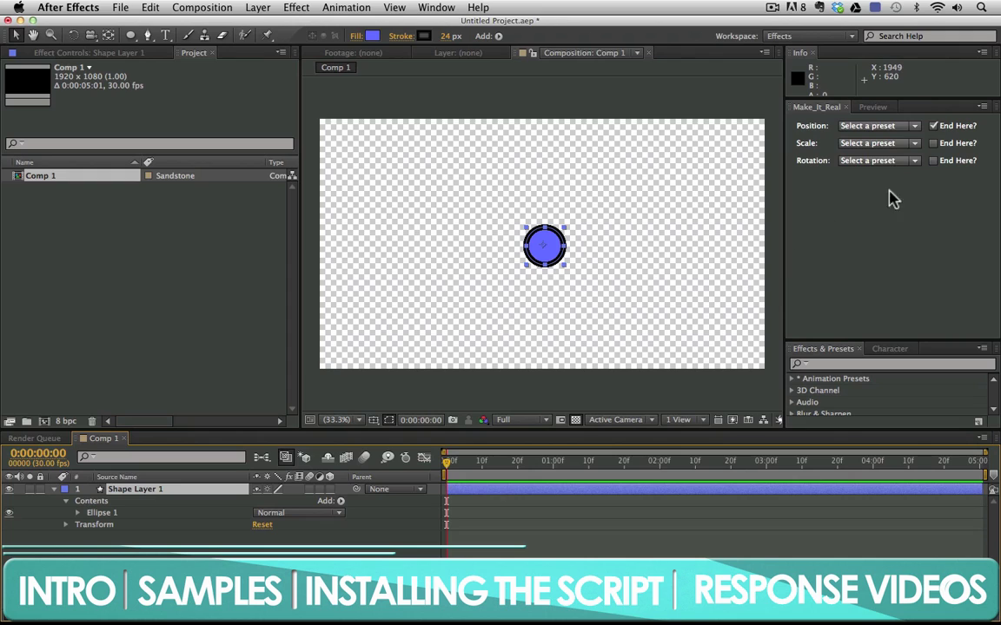
{"action": "left_click", "coordinate": [912, 165]}
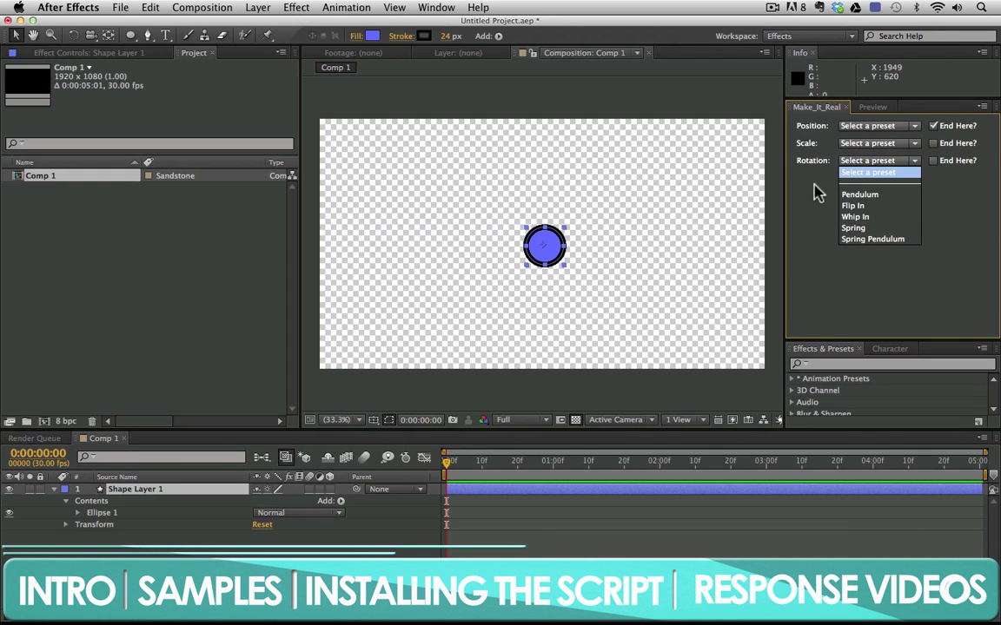
{"action": "left_click", "coordinate": [886, 217]}
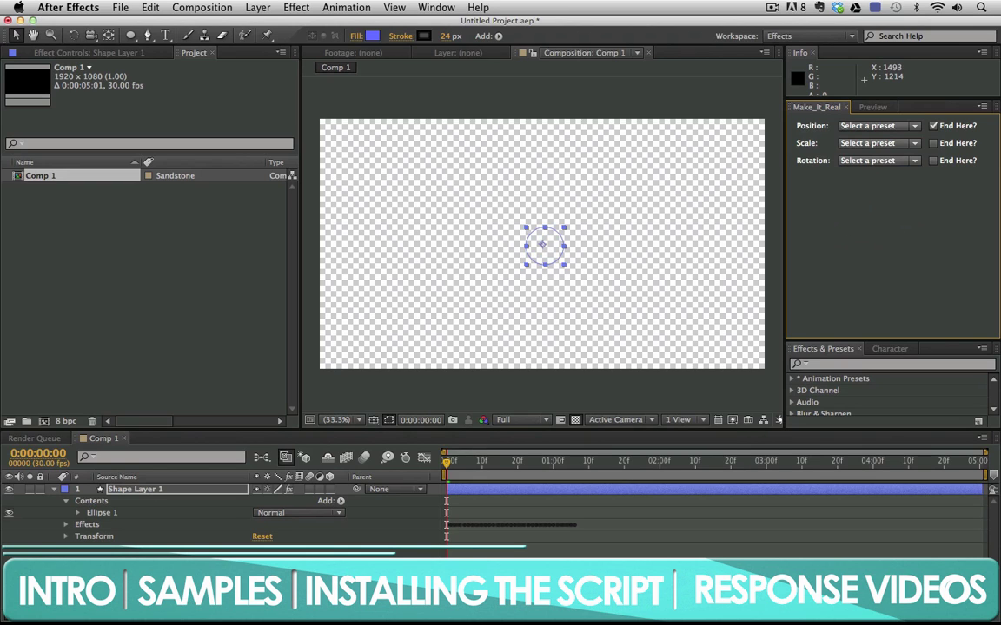
{"action": "key", "text": "space"}
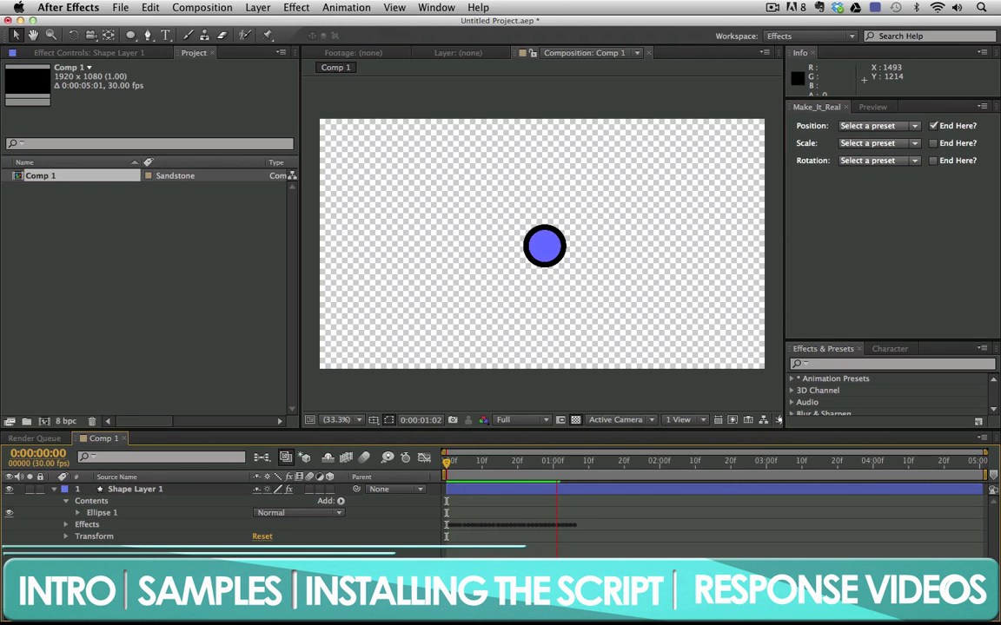
{"action": "key", "text": "space"}
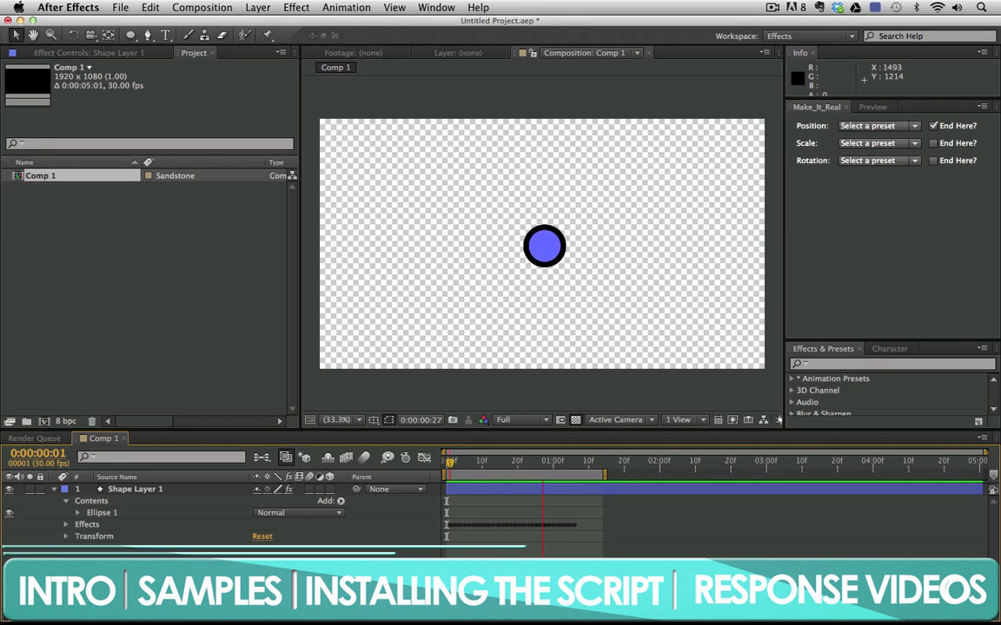
{"action": "left_click", "coordinate": [168, 493]}
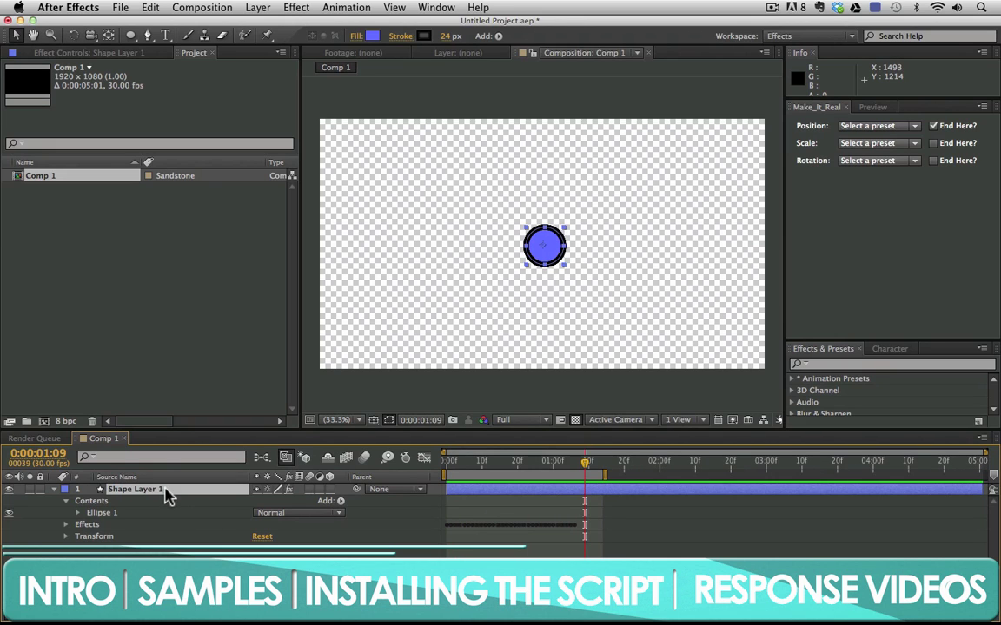
Set the Whip In anchor point to 960, 728 in Effect Controls and preview from frame 0
{"action": "left_click", "coordinate": [128, 54]}
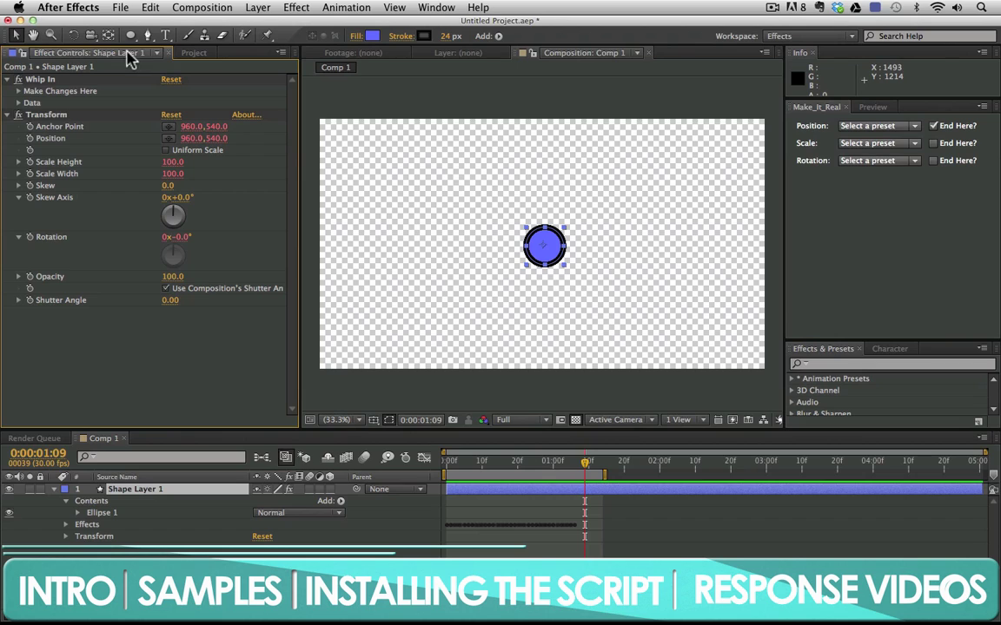
{"action": "left_click", "coordinate": [18, 91]}
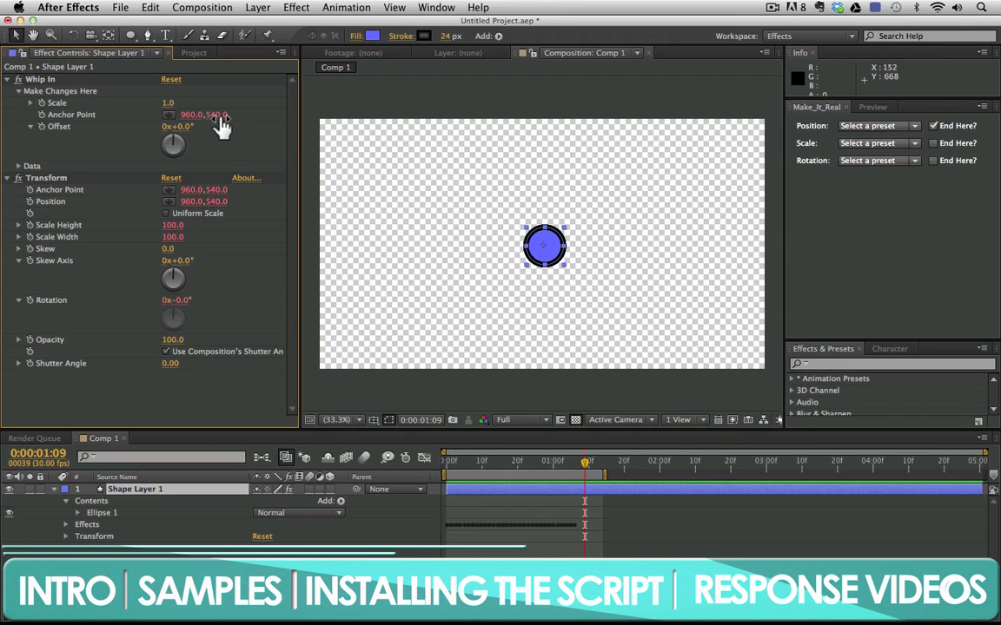
{"action": "mouse_move", "coordinate": [222, 126]}
{"action": "left_mouse_down"}
{"action": "mouse_move", "coordinate": [337, 113]}
{"action": "mouse_move", "coordinate": [306, 128]}
{"action": "left_mouse_up"}
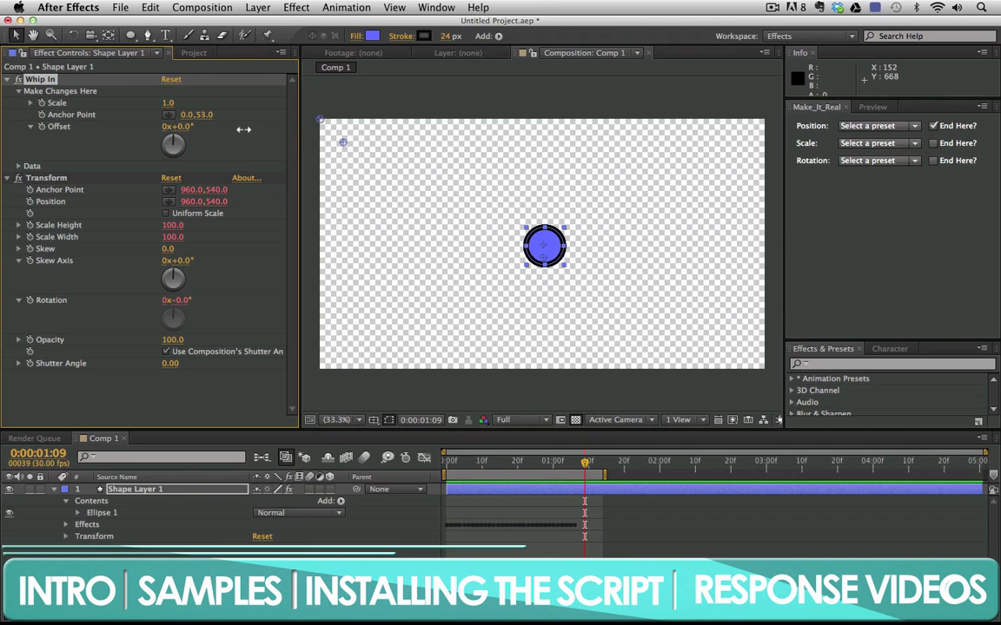
{"action": "mouse_move", "coordinate": [243, 130]}
{"action": "left_mouse_down"}
{"action": "mouse_move", "coordinate": [289, 132]}
{"action": "mouse_move", "coordinate": [508, 308]}
{"action": "left_mouse_up"}
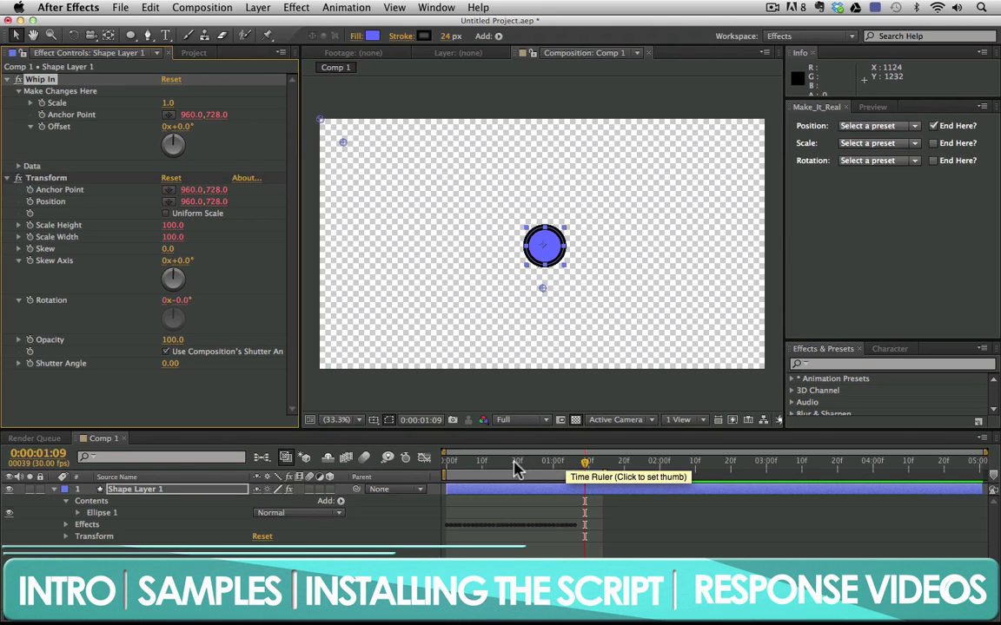
{"action": "left_click", "coordinate": [450, 462]}
{"action": "key", "text": "space"}
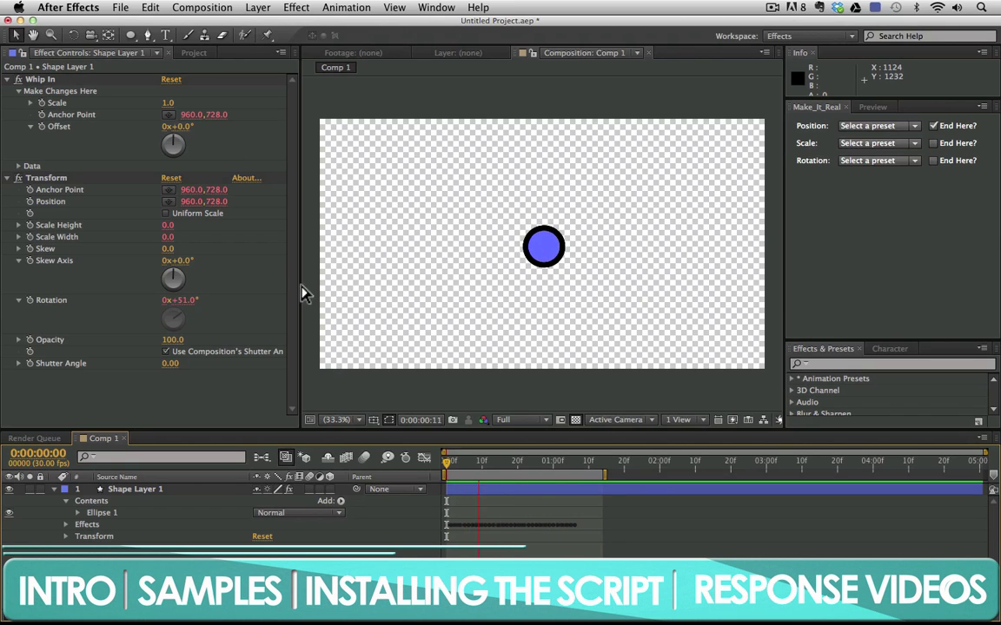
Try a Whip In Scale of 2 and preview the larger animation
{"action": "key", "text": "space"}
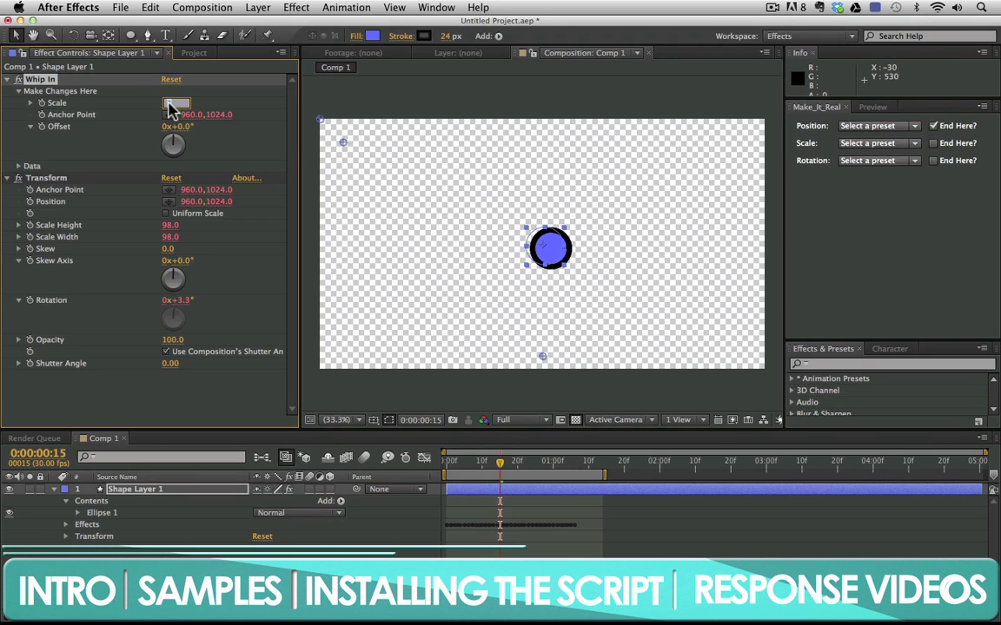
{"action": "type", "text": "2"}
{"action": "key", "text": "Return"}
{"action": "left_click", "coordinate": [369, 554]}
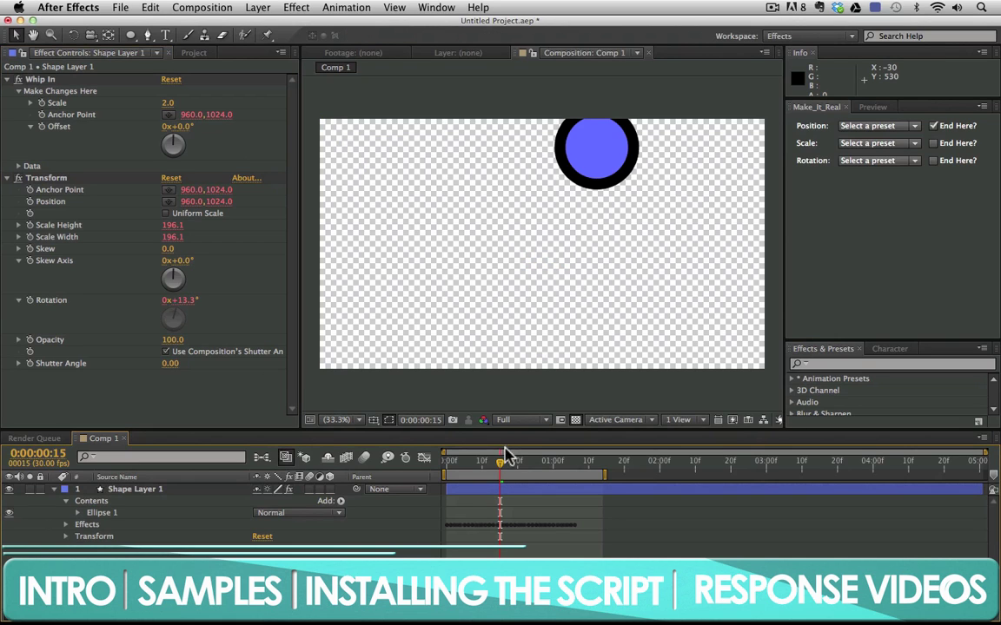
{"action": "key", "text": "KP_0"}
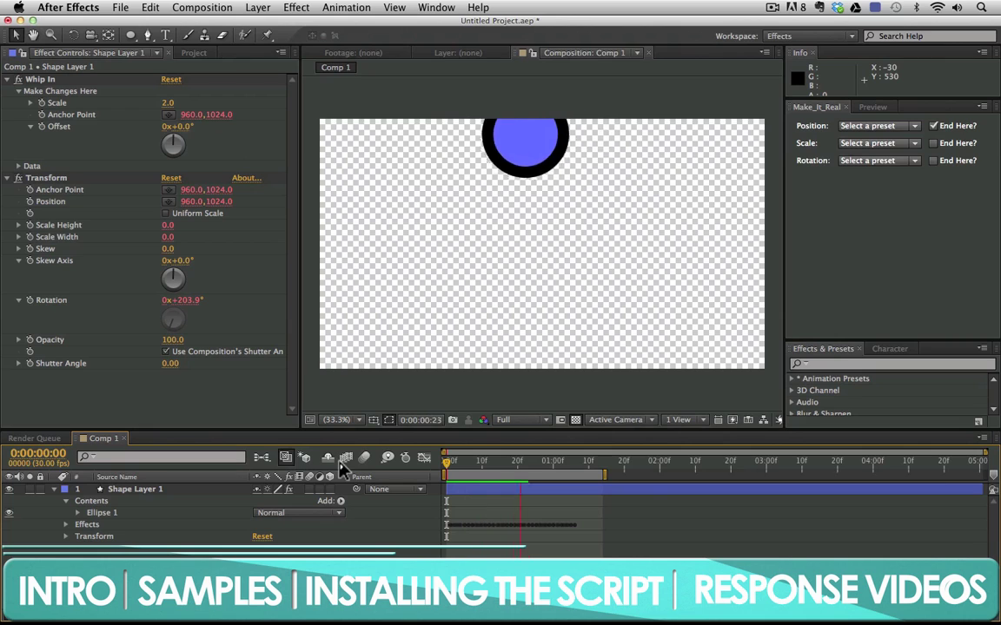
Change the Whip In Scale to 1.2 and return the time indicator to the start
{"action": "left_click", "coordinate": [166, 105]}
{"action": "type", "text": "1.2"}
{"action": "key", "text": "Return"}
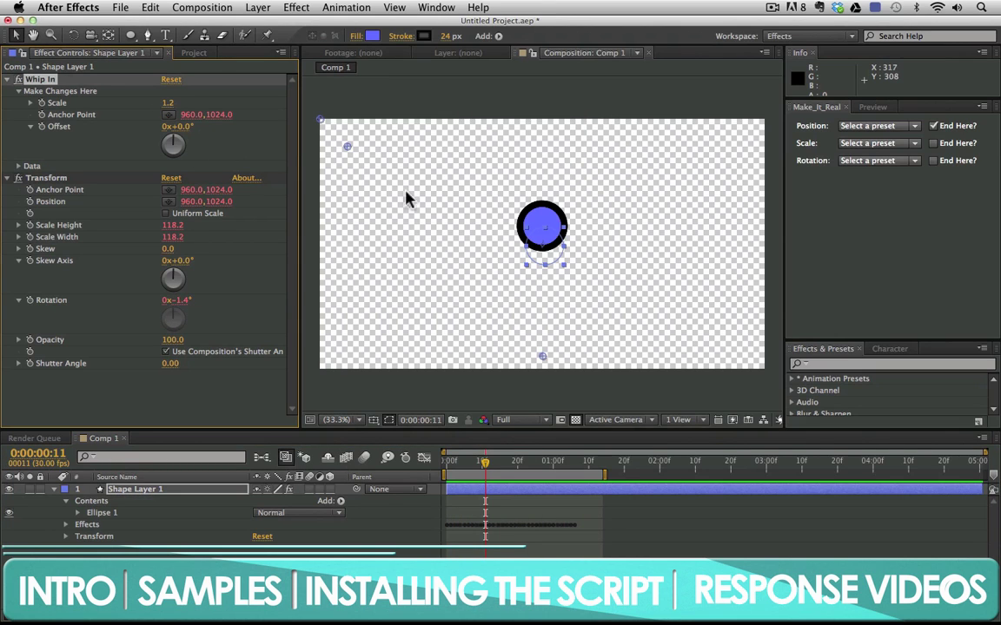
{"action": "left_click_drag", "start_coordinate": [485, 463], "coordinate": [445, 462]}
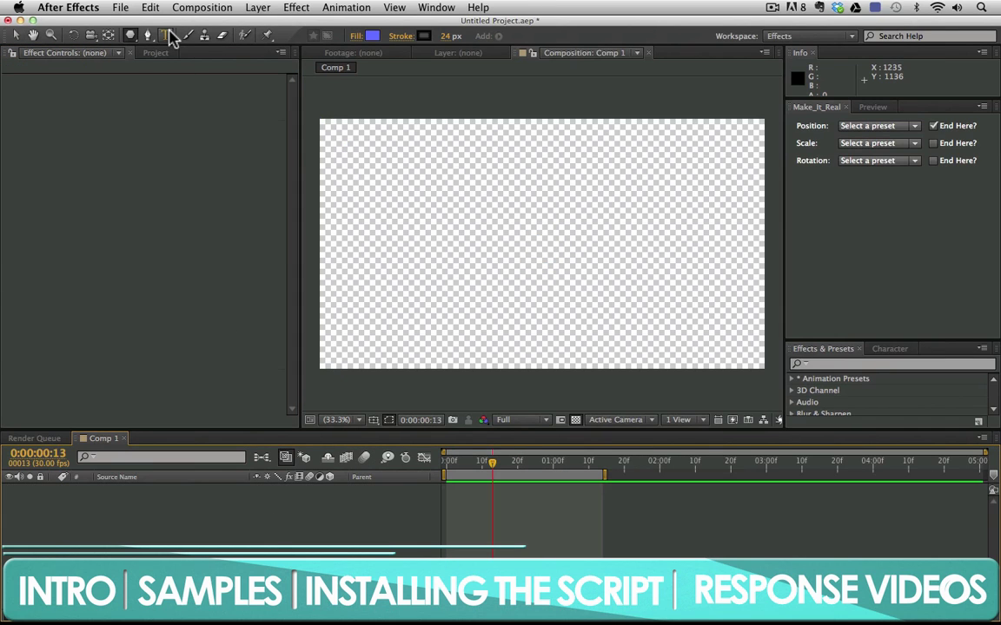
Add 'VFX' text near the comp centre, scale it to 1658%, and show a black background
{"action": "left_click", "coordinate": [166, 35]}
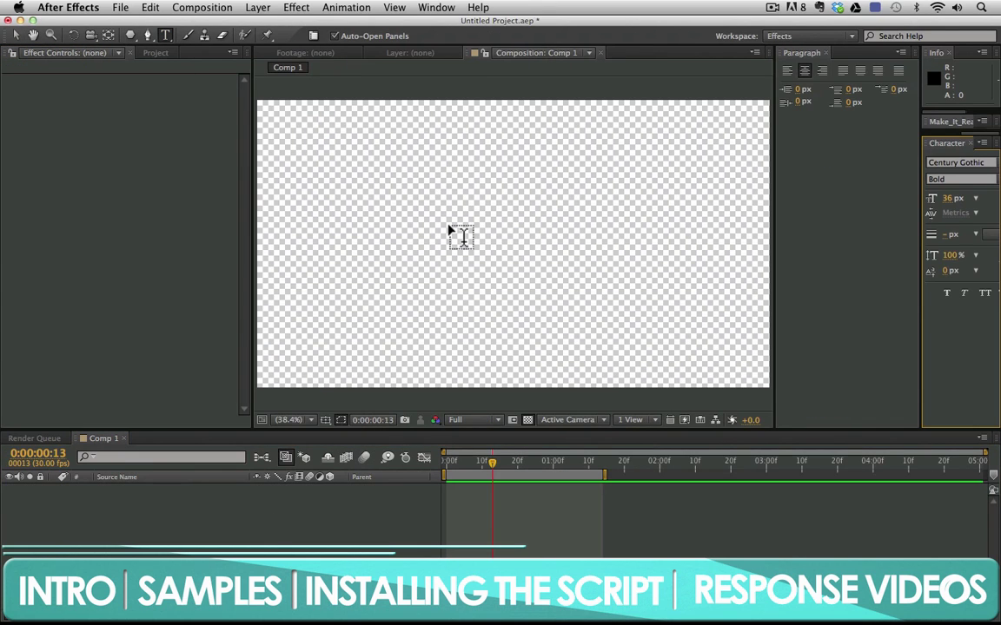
{"action": "left_click", "coordinate": [449, 231]}
{"action": "type", "text": "VFX"}
{"action": "key", "text": "KP_Enter"}
{"action": "key", "text": "v"}
{"action": "key", "text": "s"}
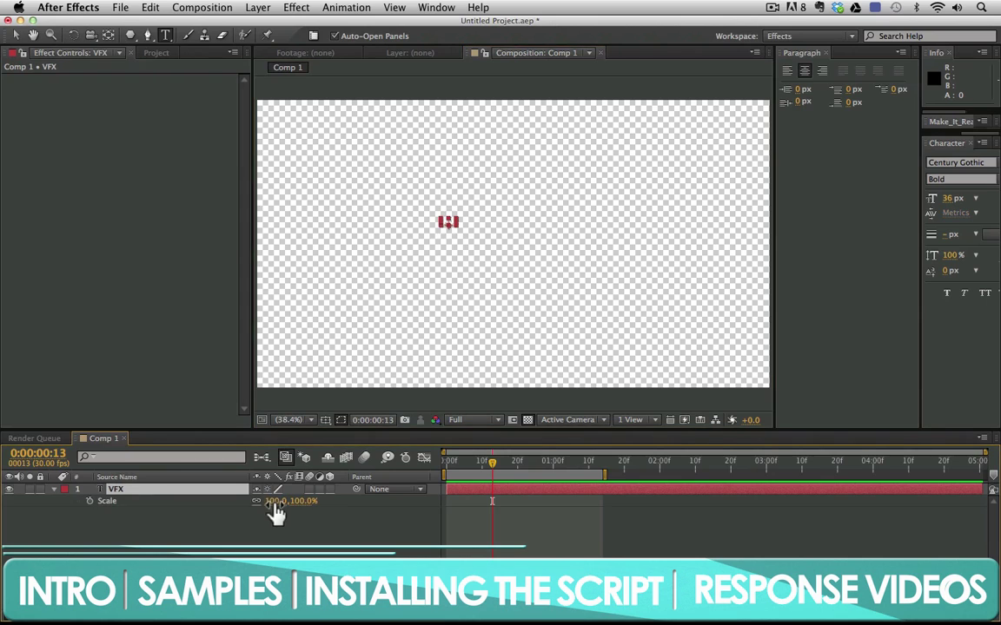
{"action": "left_click_drag", "start_coordinate": [287, 502], "coordinate": [825, 527]}
{"action": "left_click", "coordinate": [527, 420]}
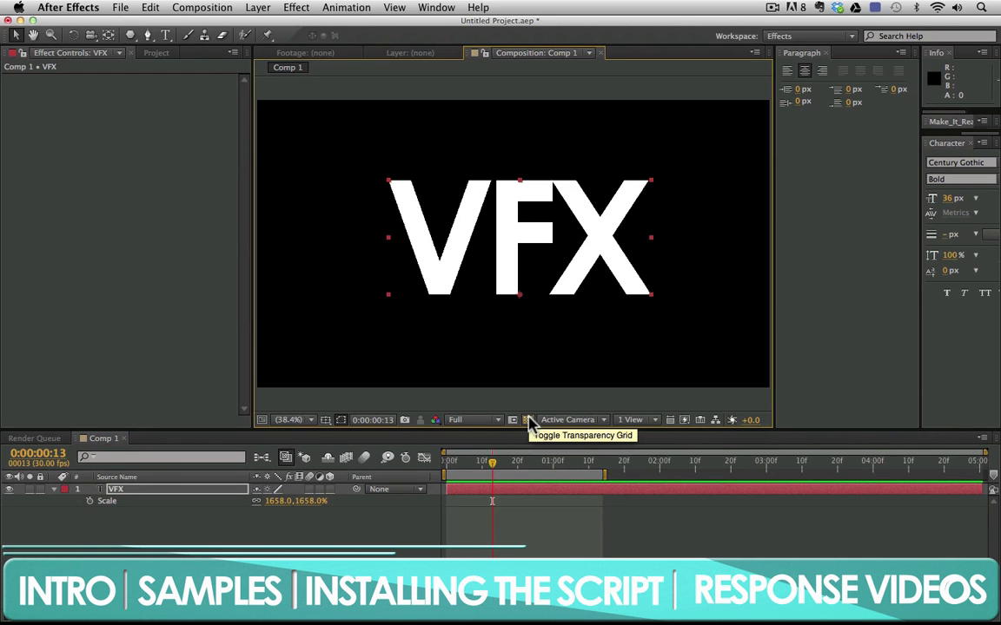
{"action": "left_click", "coordinate": [825, 52]}
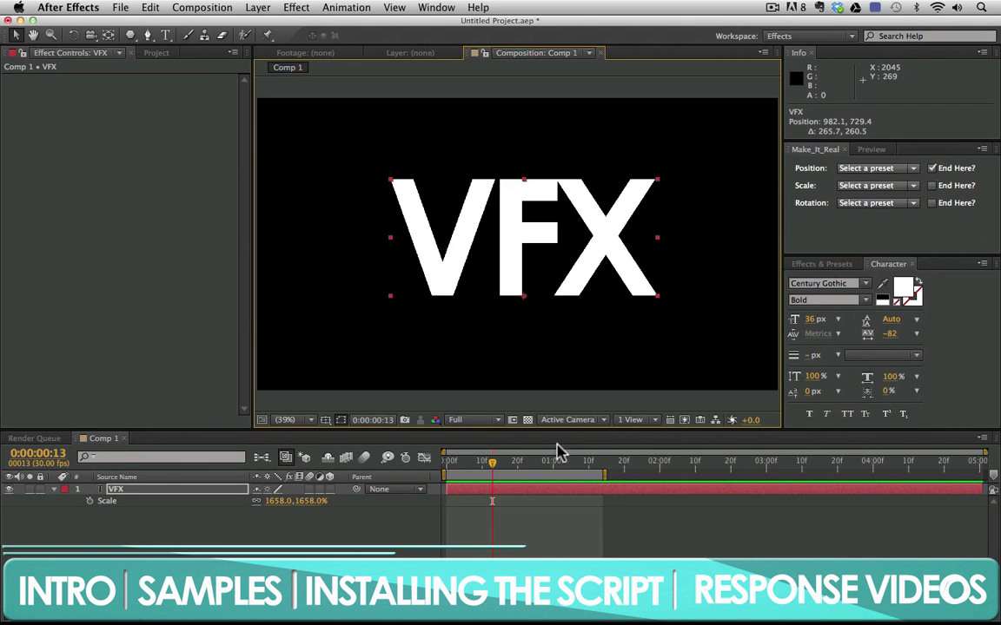
Apply the Squash Recoil scale preset to the VFX text and preview it
{"action": "left_click", "coordinate": [915, 185]}
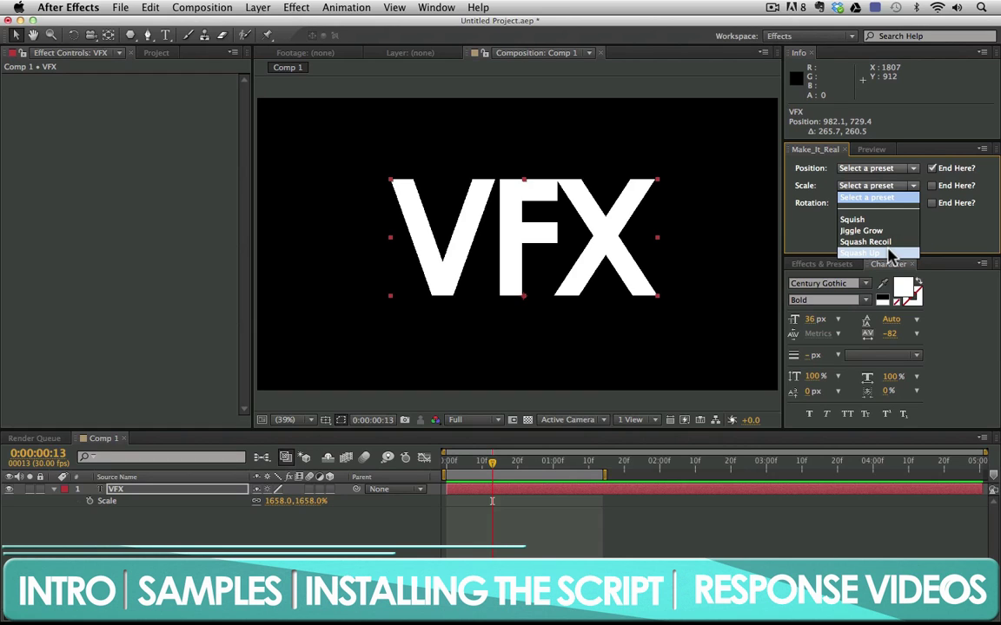
{"action": "left_click", "coordinate": [890, 252]}
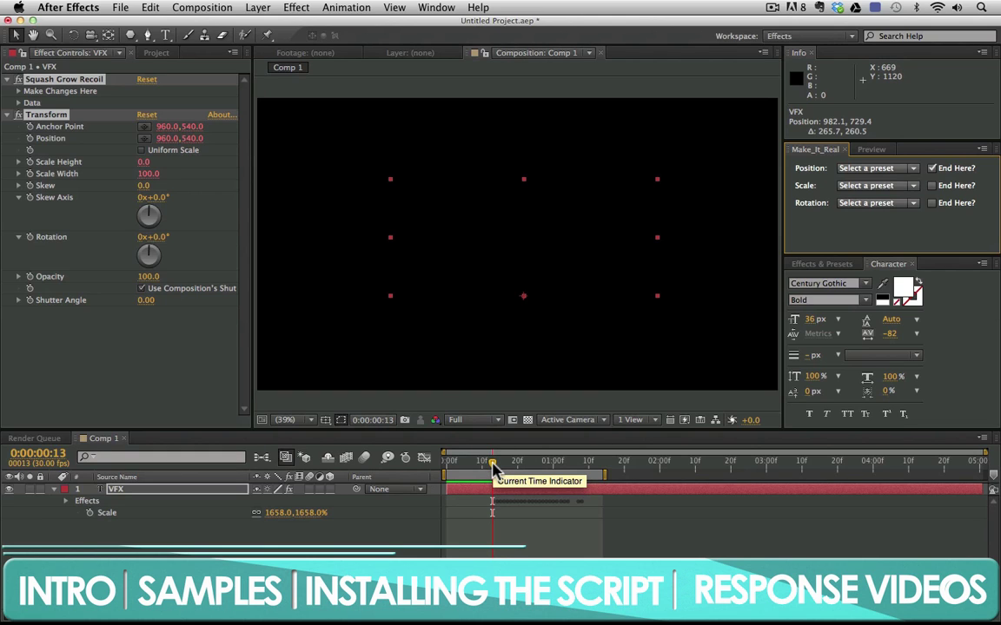
{"action": "key", "text": "super+z"}
{"action": "left_click_drag", "start_coordinate": [491, 469], "coordinate": [439, 469]}
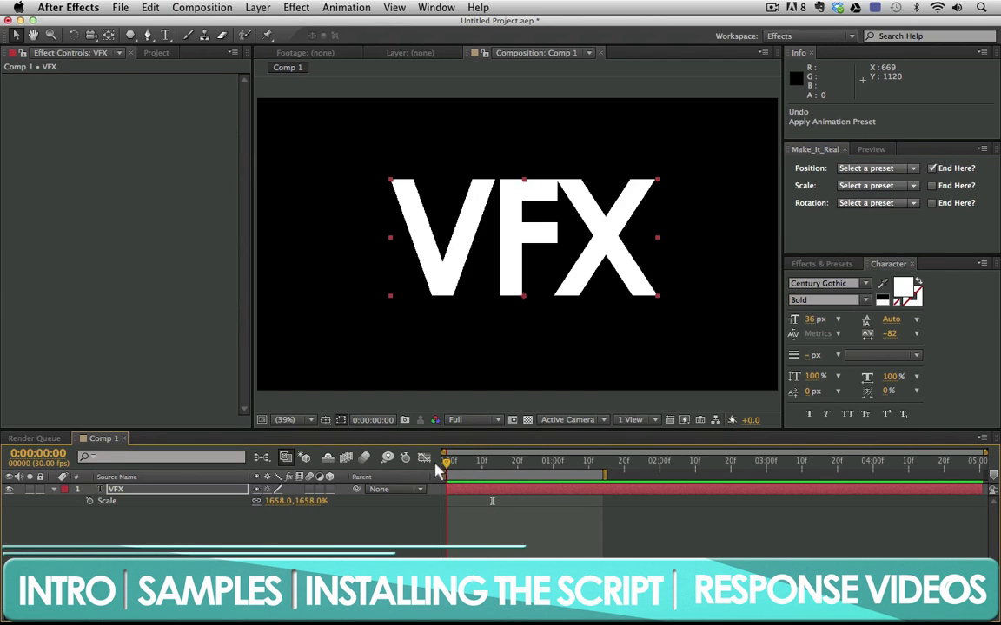
{"action": "left_click", "coordinate": [914, 187]}
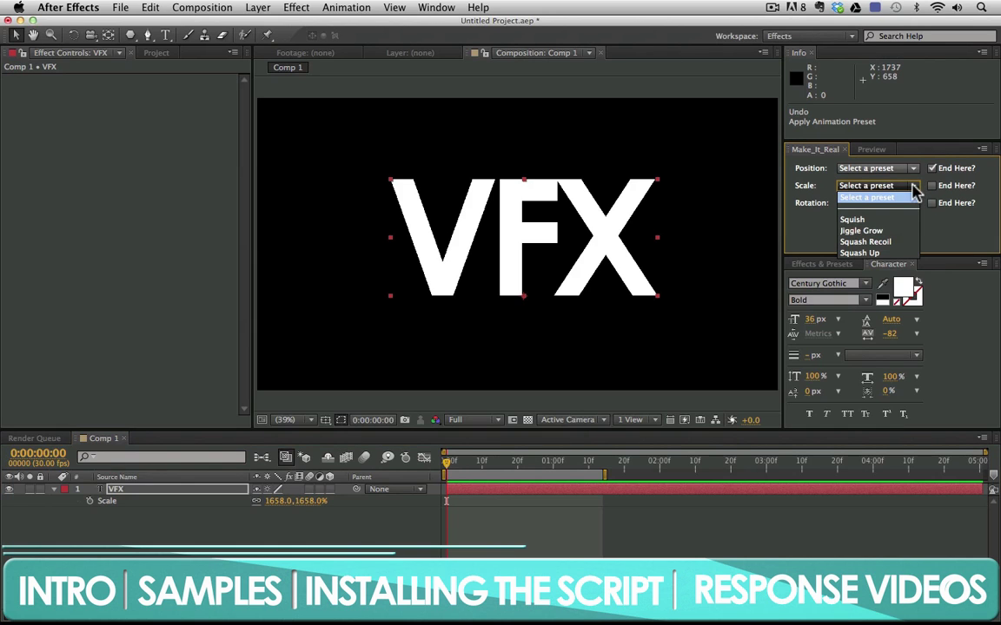
{"action": "left_click", "coordinate": [901, 241]}
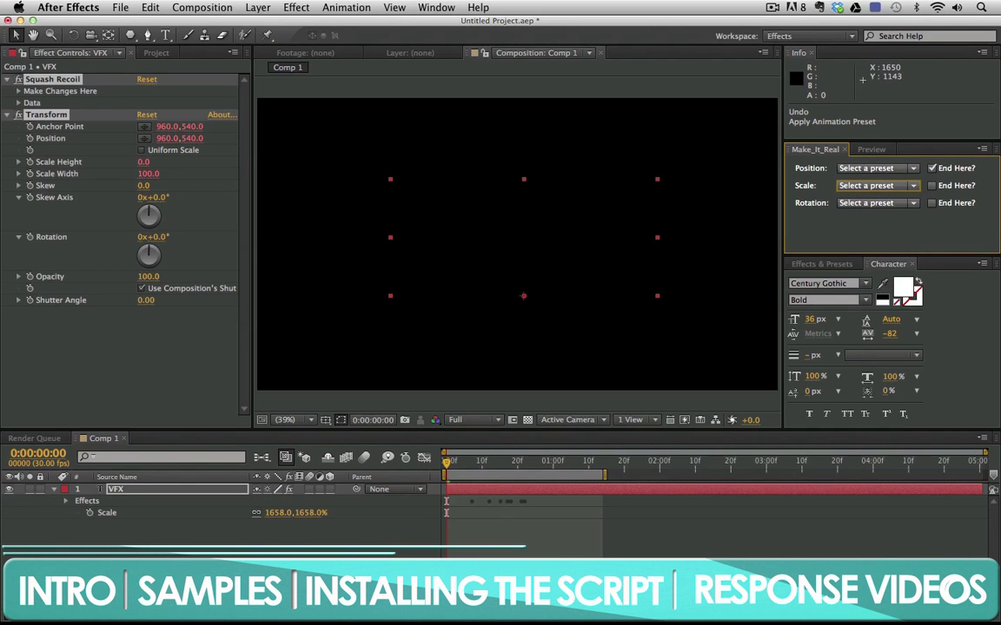
{"action": "key", "text": "F2"}
{"action": "key", "text": "space"}
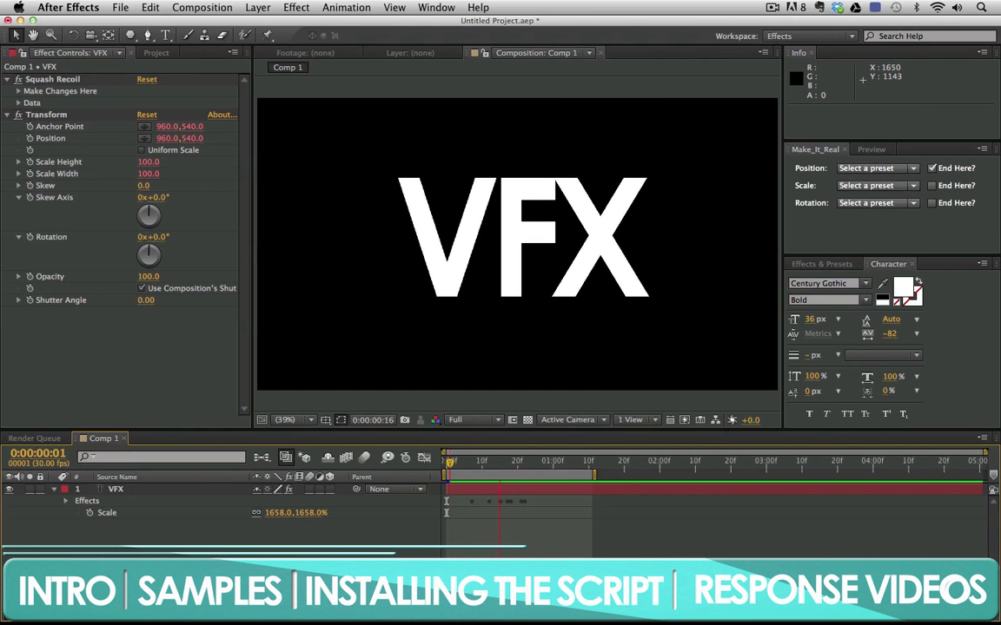
Expand the Squash Recoil settings on the VFX layer and move its scale anchor
{"action": "left_click", "coordinate": [33, 119]}
{"action": "left_click", "coordinate": [18, 91]}
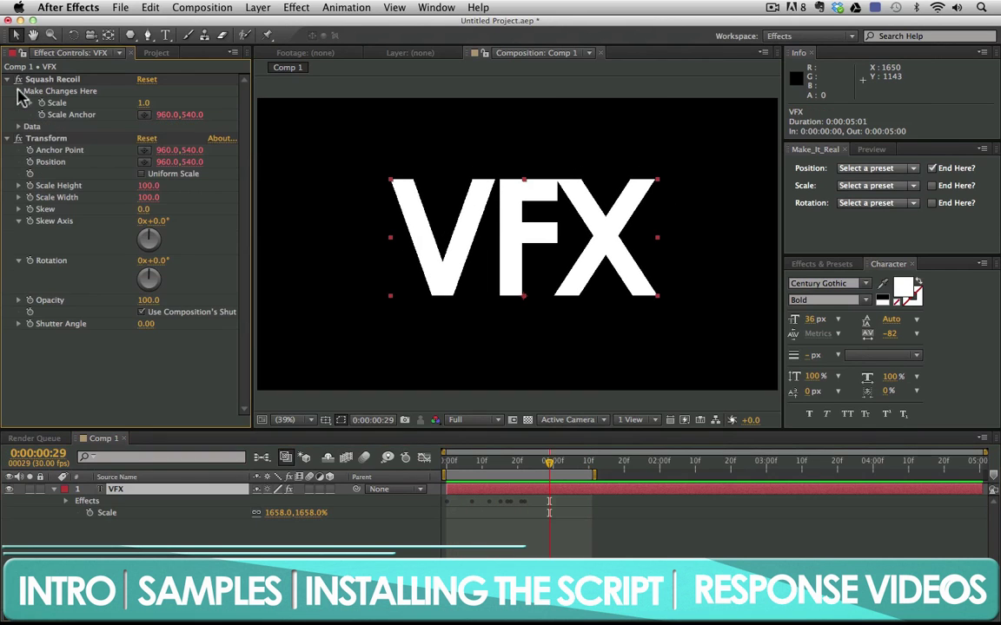
{"action": "left_click_drag", "start_coordinate": [191, 121], "coordinate": [244, 123]}
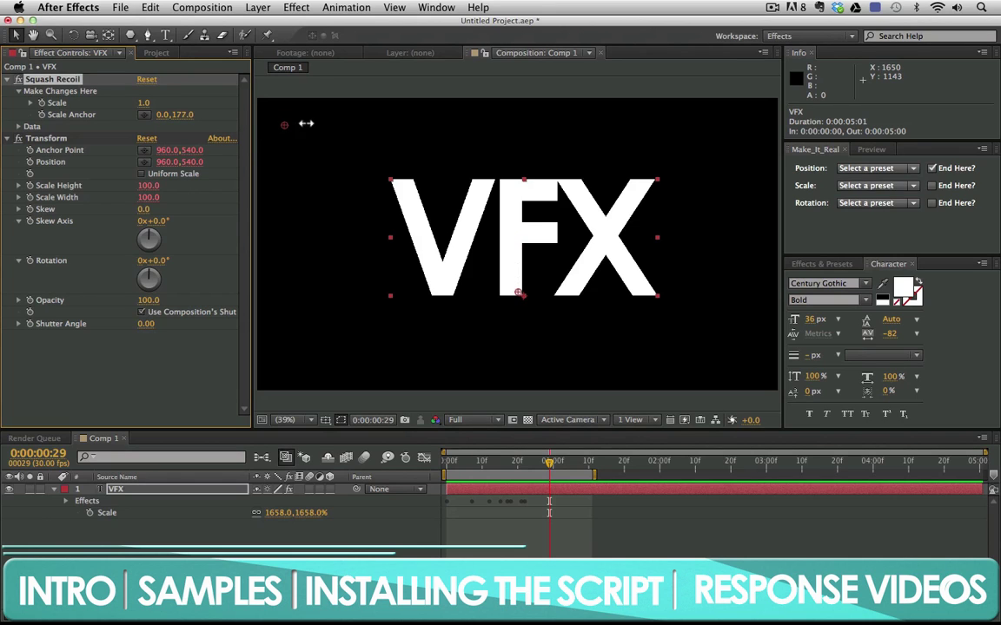
Play back the VFX squash animation and enable motion blur
{"action": "key", "text": "space"}
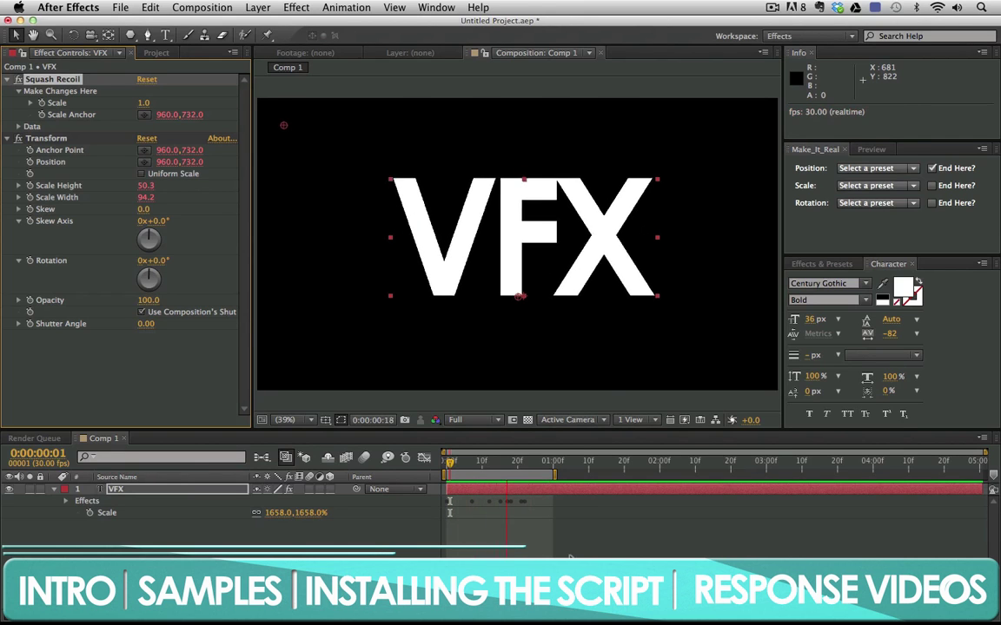
{"action": "left_click", "coordinate": [380, 545]}
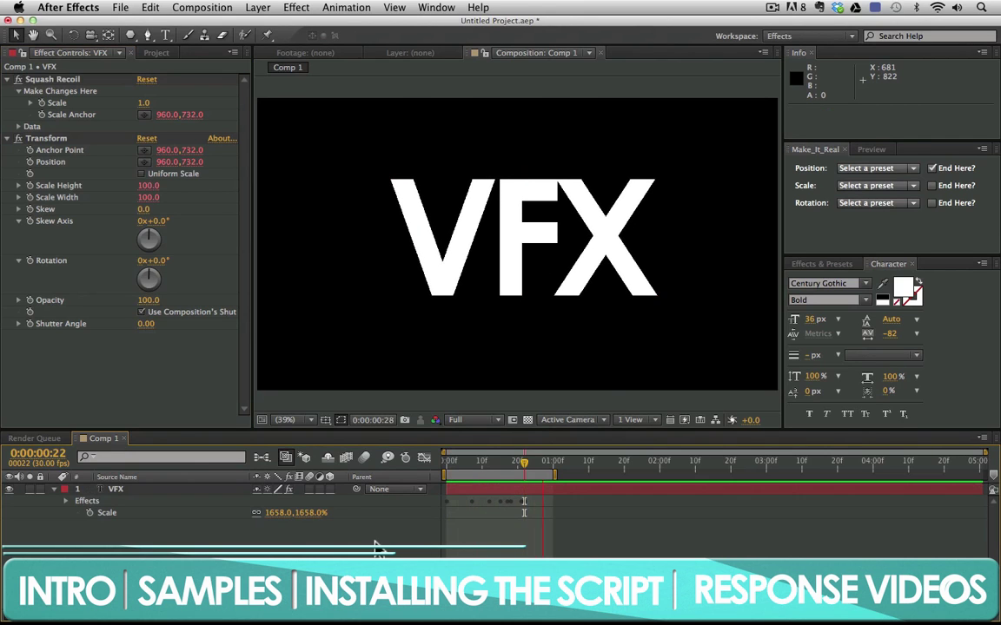
{"action": "left_click", "coordinate": [365, 459]}
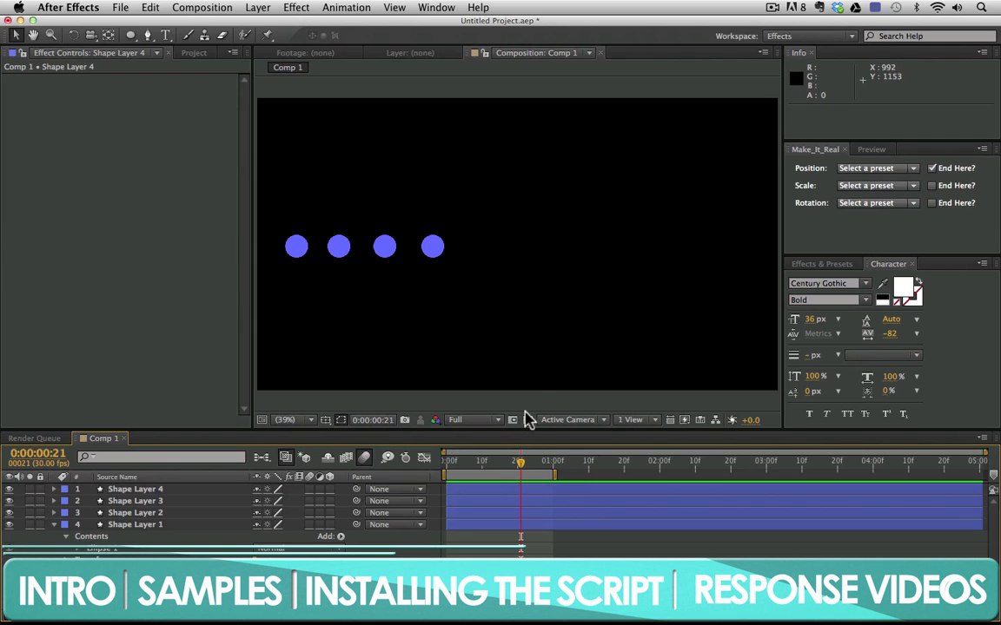
Turn on the transparency grid, return to the start, and select Shape Layer 1
{"action": "left_click", "coordinate": [527, 421]}
{"action": "left_click", "coordinate": [448, 461]}
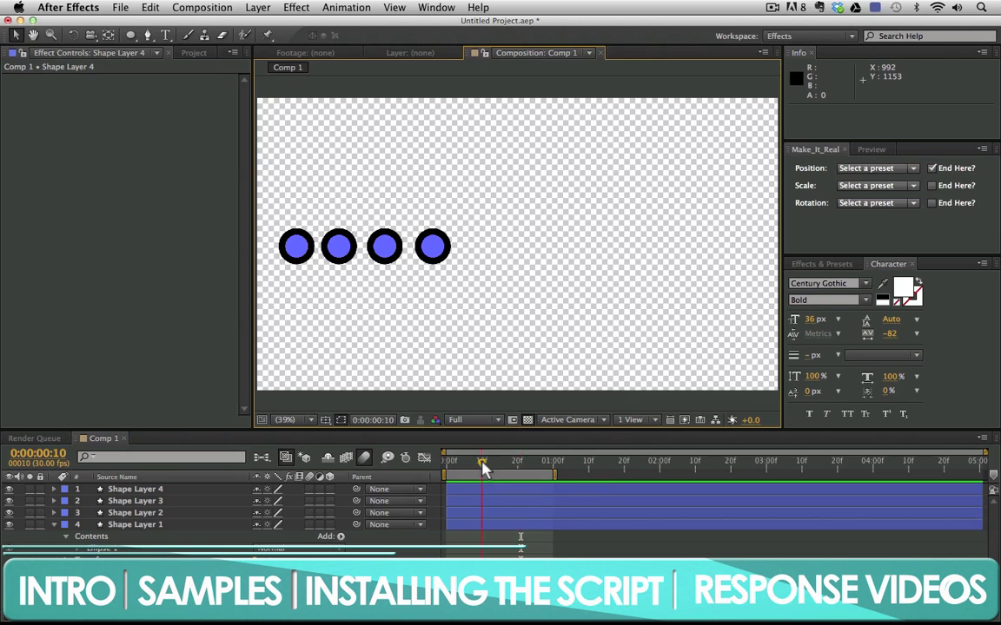
{"action": "left_click", "coordinate": [174, 490]}
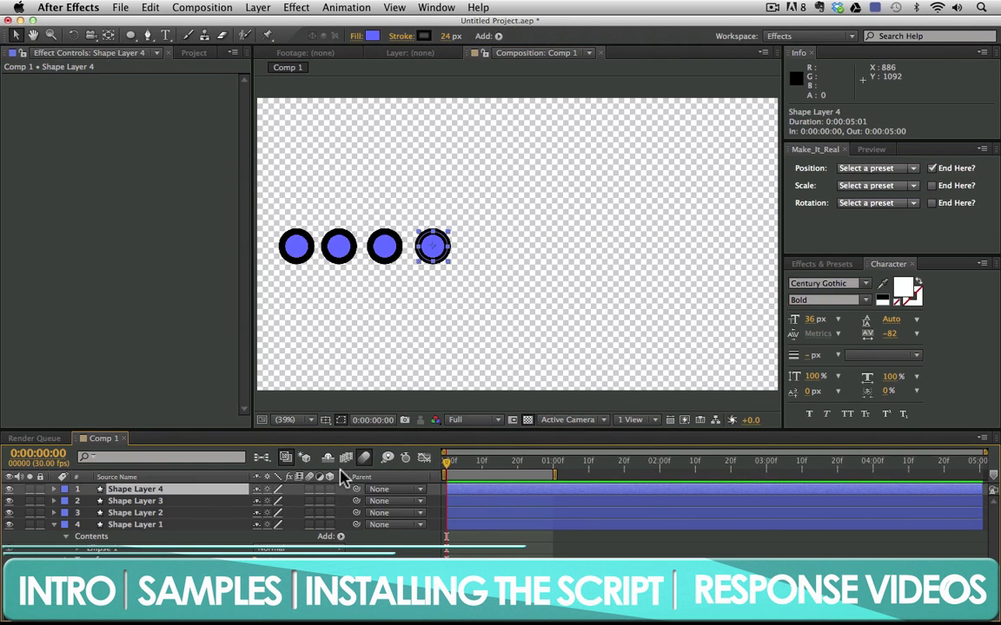
{"action": "left_click", "coordinate": [196, 526]}
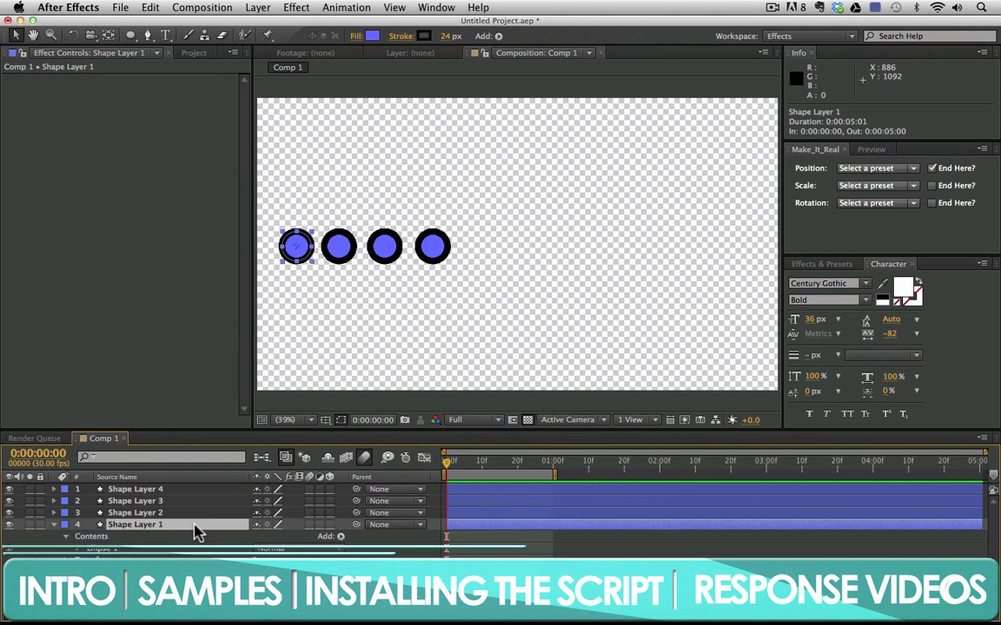
Apply the Slingshot position preset, extend the work area past one second, and preview
{"action": "left_click", "coordinate": [913, 169]}
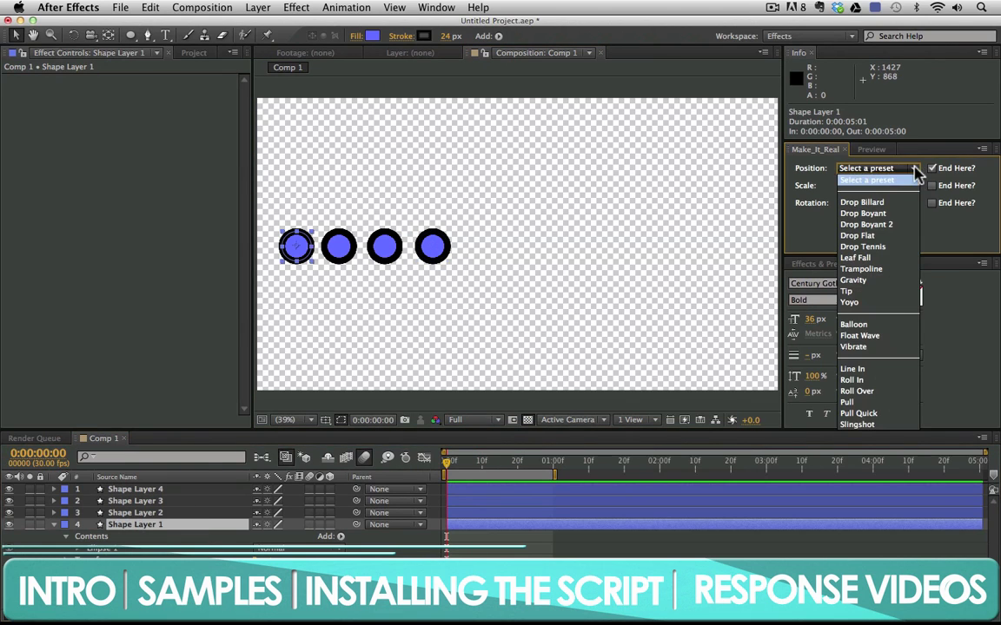
{"action": "left_click", "coordinate": [879, 425]}
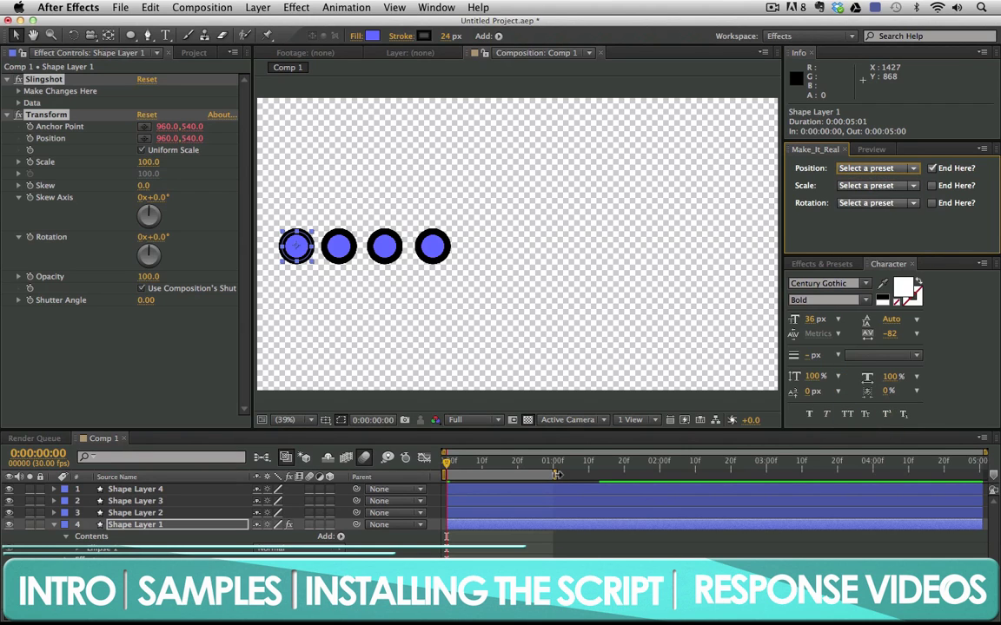
{"action": "left_click_drag", "start_coordinate": [556, 474], "coordinate": [608, 476]}
{"action": "key", "text": "space"}
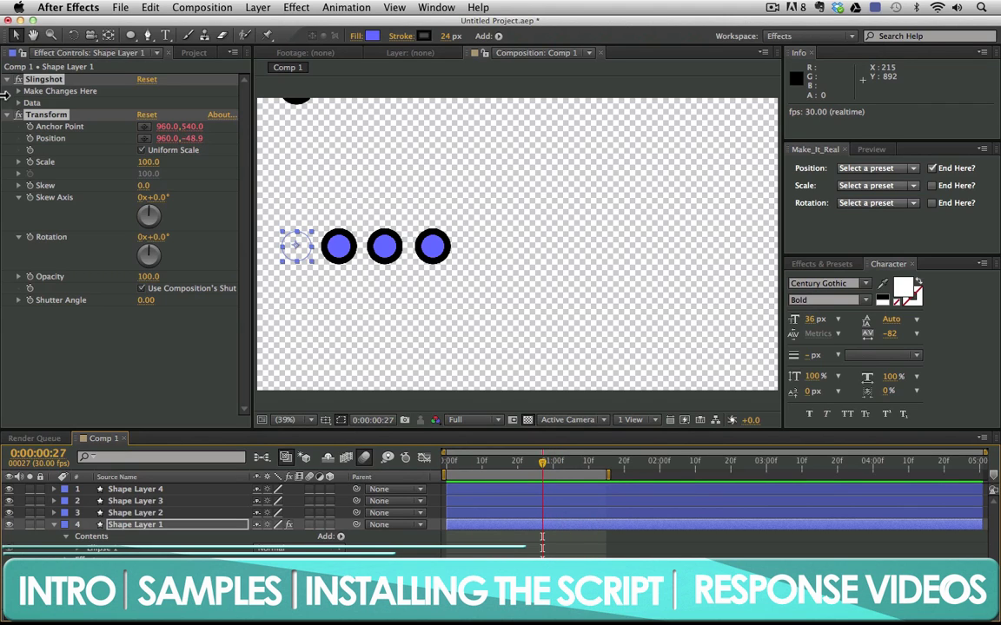
Set the first circle's Slingshot Scale to 0.6, after trying 0.8, and RAM preview the result
{"action": "left_click", "coordinate": [18, 90]}
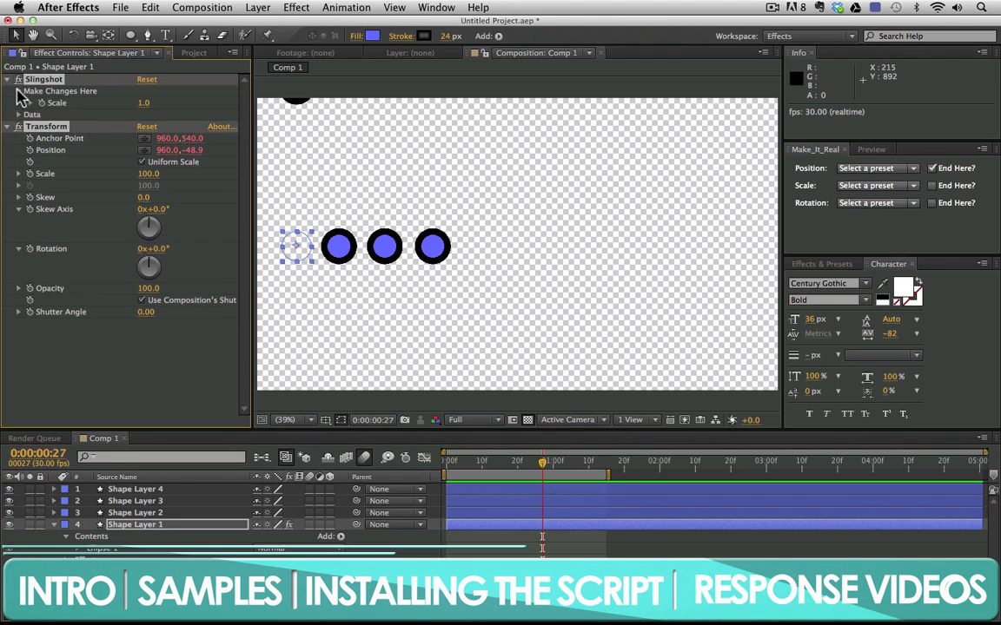
{"action": "left_click", "coordinate": [144, 103]}
{"action": "type", "text": "0.8"}
{"action": "key", "text": "Return"}
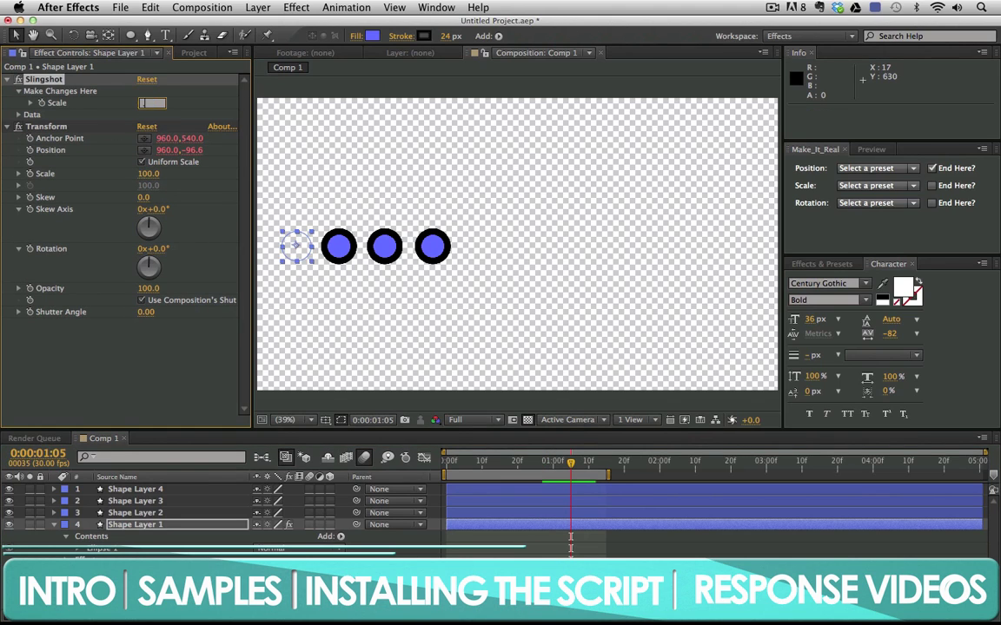
{"action": "type", "text": "0.6"}
{"action": "key", "text": "Return"}
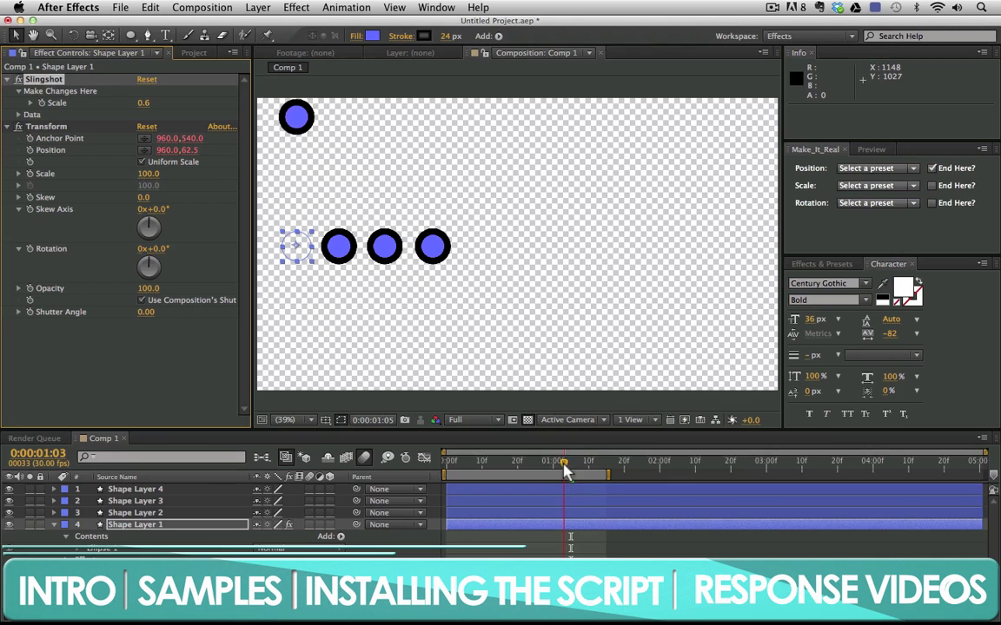
{"action": "key", "text": "KP_0"}
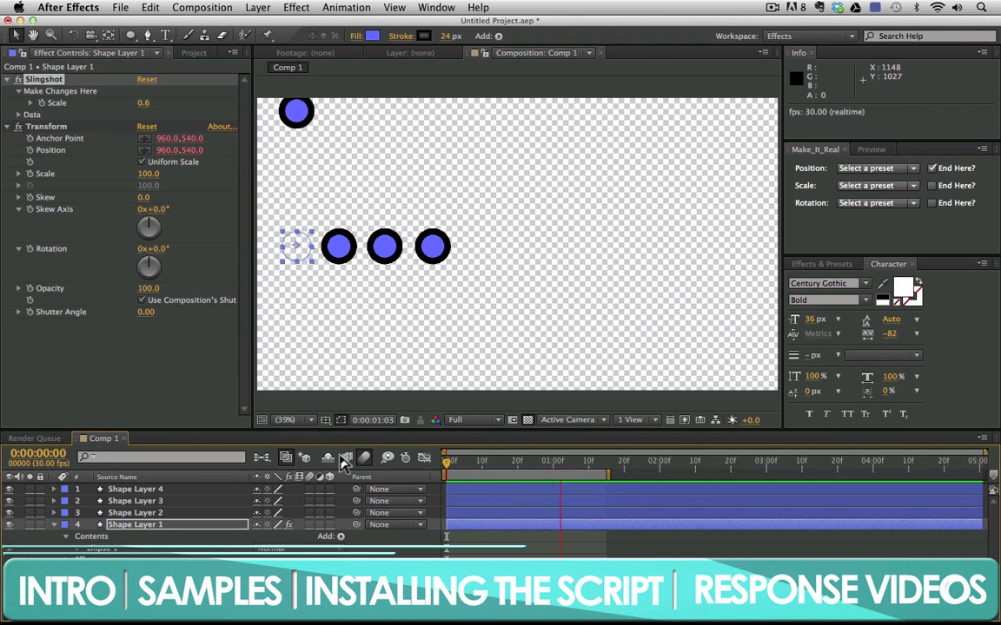
{"action": "left_click", "coordinate": [614, 475]}
{"action": "key", "text": "KP_0"}
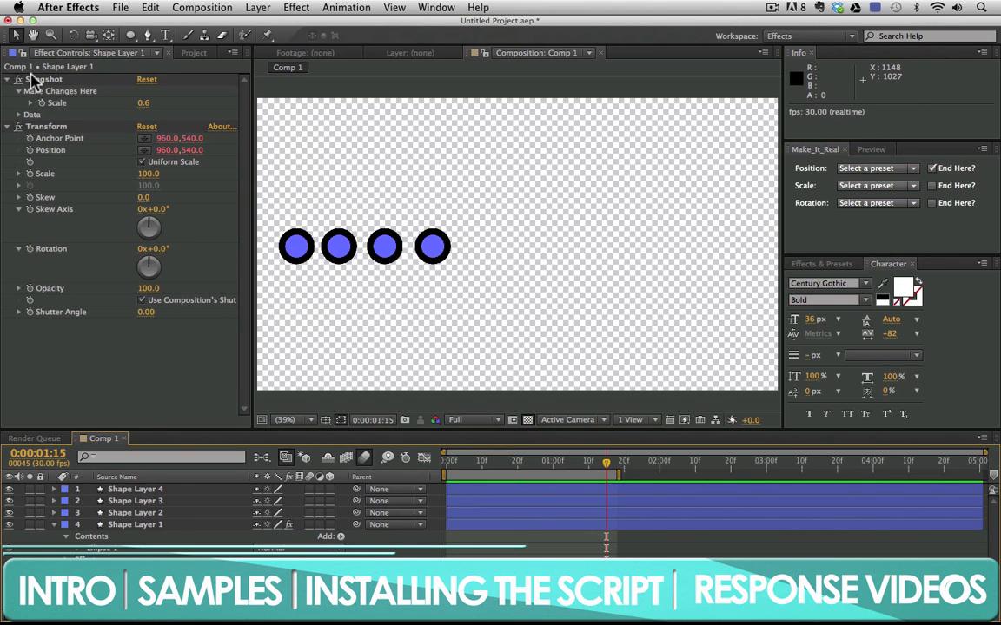
Copy the Slingshot and Transform effects onto Shape Layers 2–4
{"action": "left_click_drag", "start_coordinate": [31, 80], "coordinate": [28, 98]}
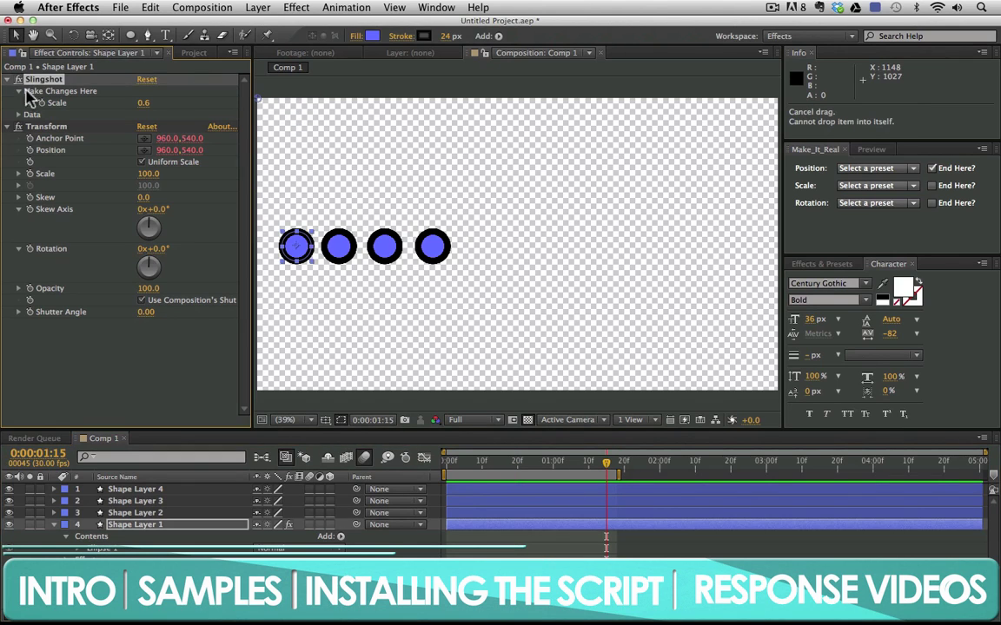
{"action": "left_click", "coordinate": [53, 129]}
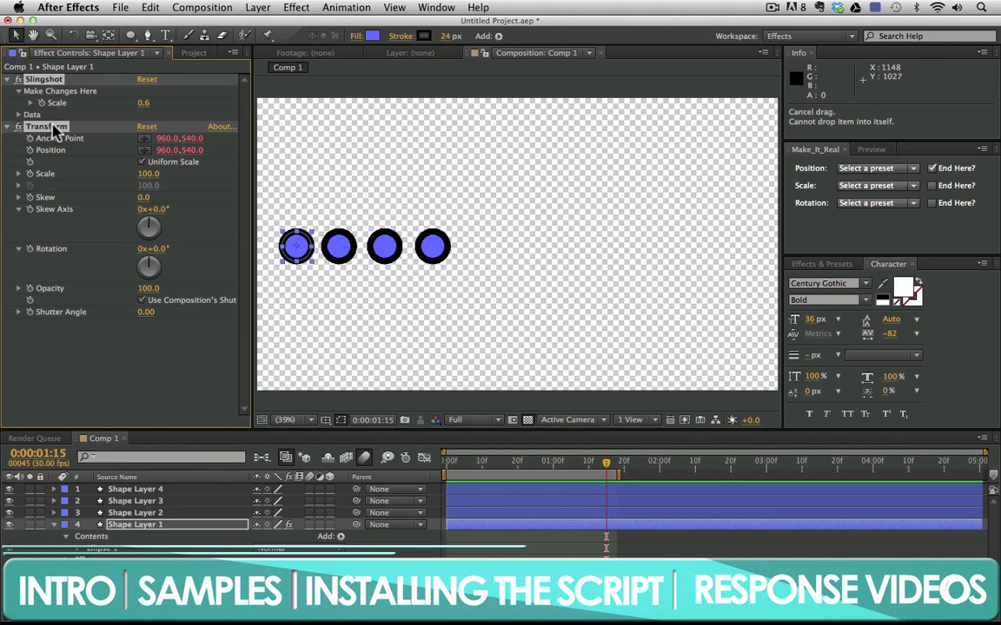
{"action": "left_click", "coordinate": [135, 514]}
{"action": "left_click", "coordinate": [157, 492], "text": "shift"}
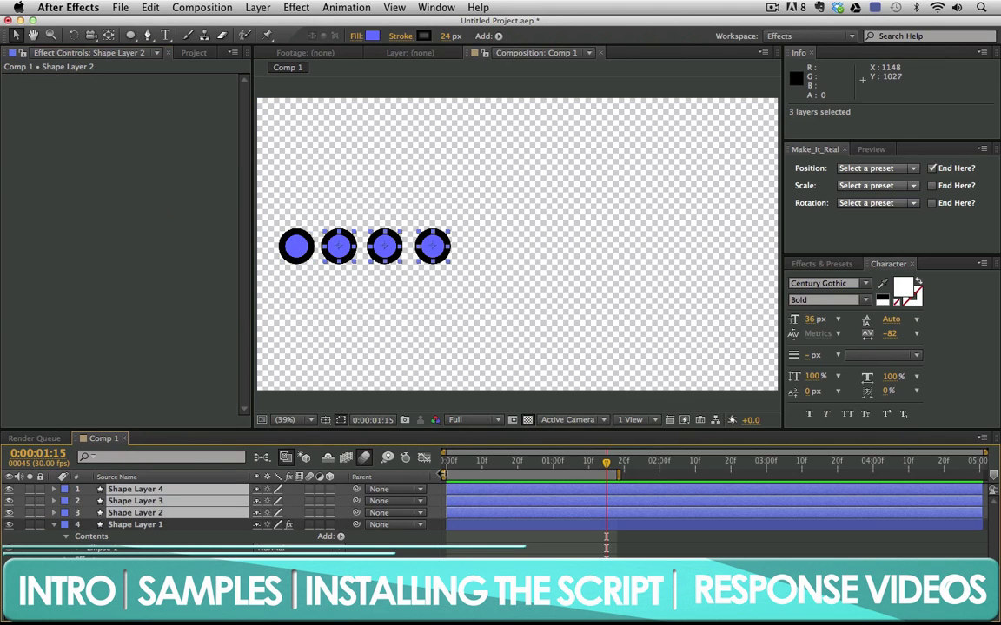
{"action": "key", "text": "Home"}
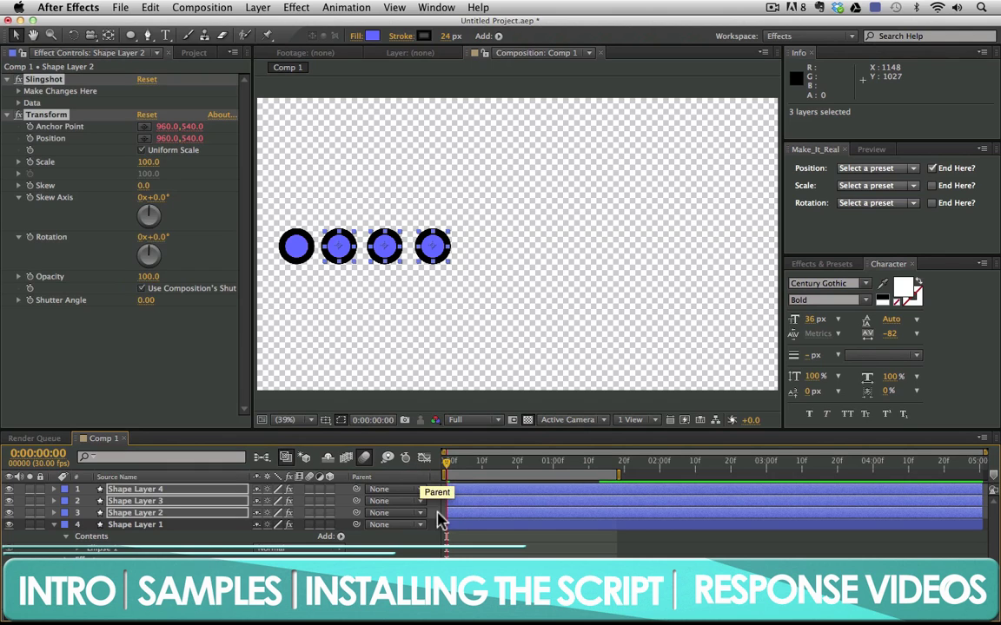
Delay the second circle's layer by two frames and replay the staggered animation
{"action": "key", "text": "F2"}
{"action": "key", "text": "space"}
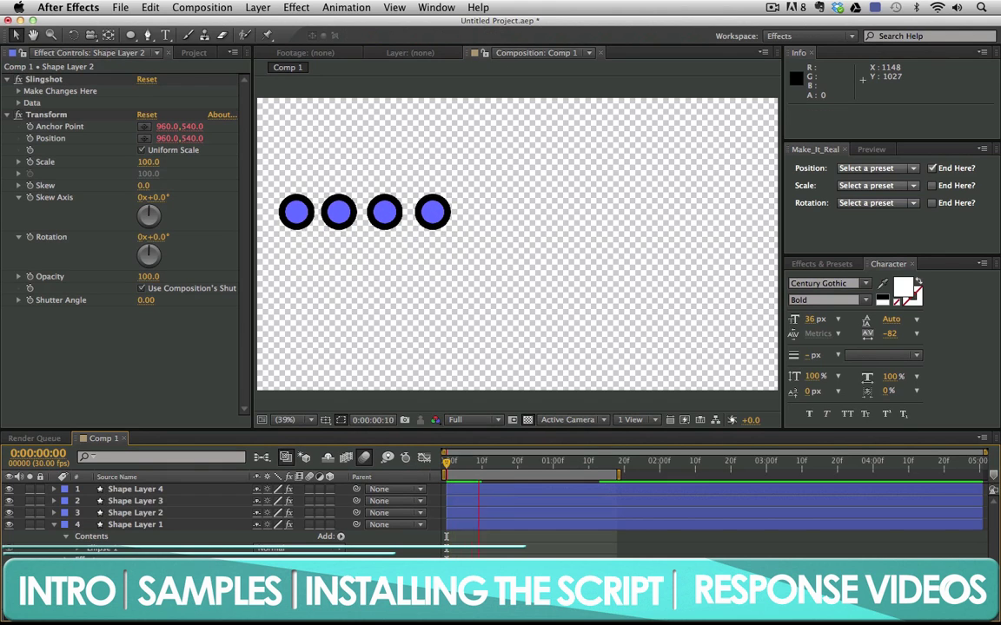
{"action": "left_click_drag", "start_coordinate": [469, 512], "coordinate": [514, 489]}
{"action": "key", "text": "space"}
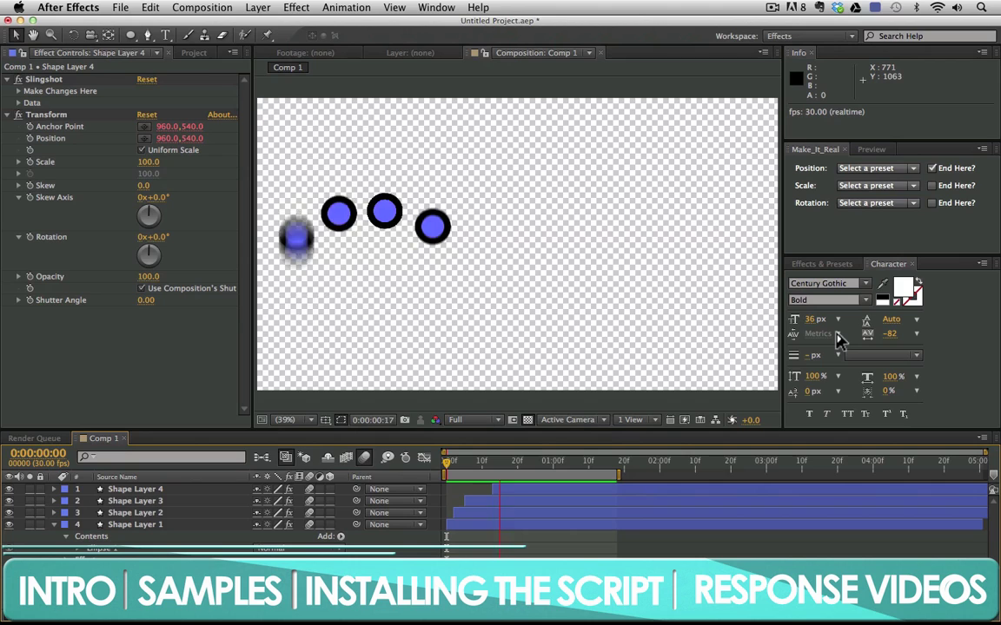
{"action": "left_click", "coordinate": [912, 168]}
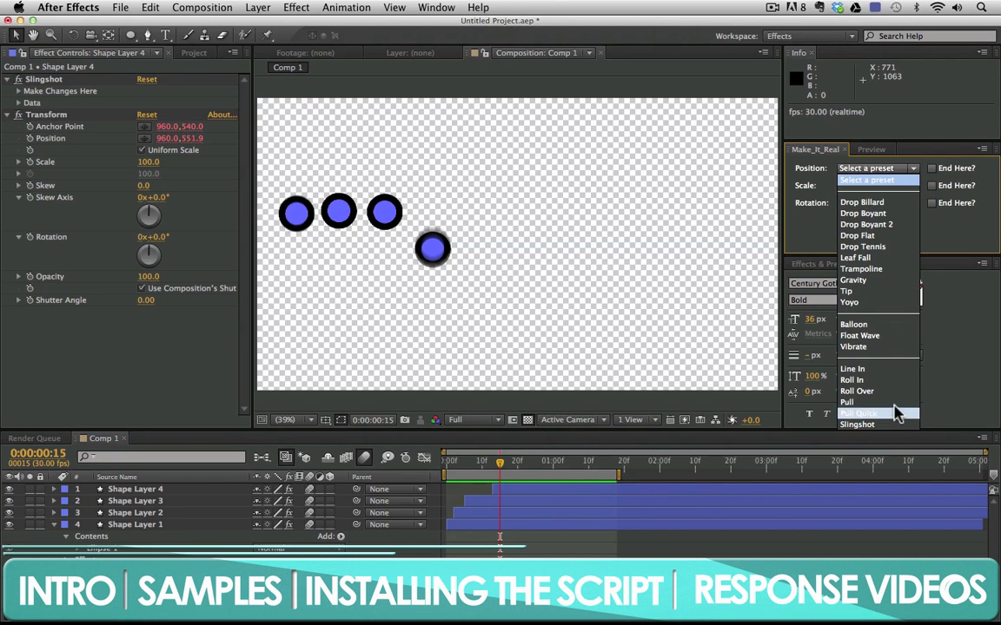
{"action": "left_click", "coordinate": [959, 242]}
{"action": "left_click", "coordinate": [865, 186]}
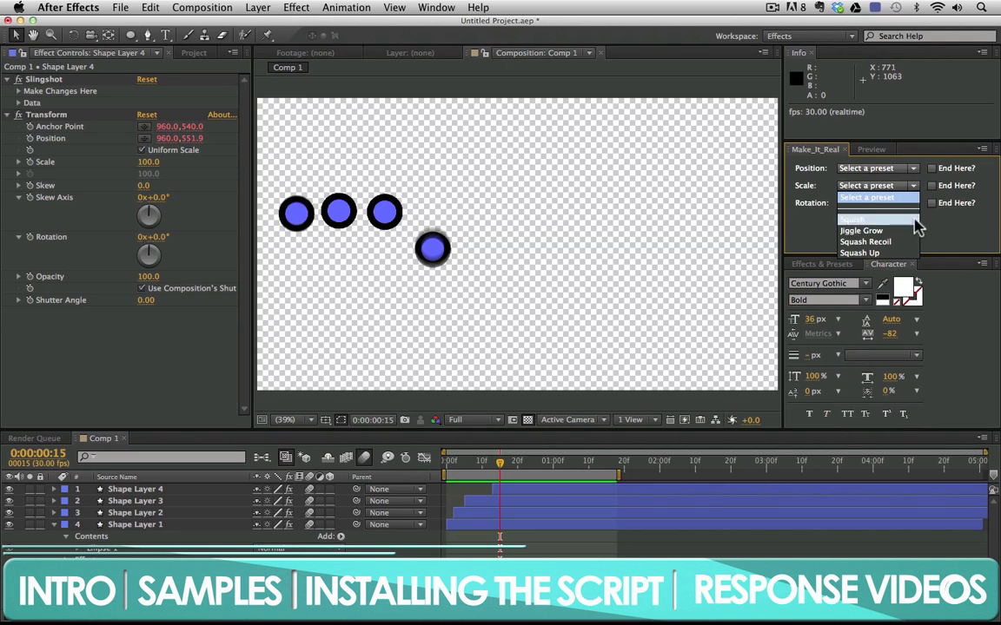
{"action": "left_click", "coordinate": [913, 213]}
{"action": "left_click", "coordinate": [912, 205]}
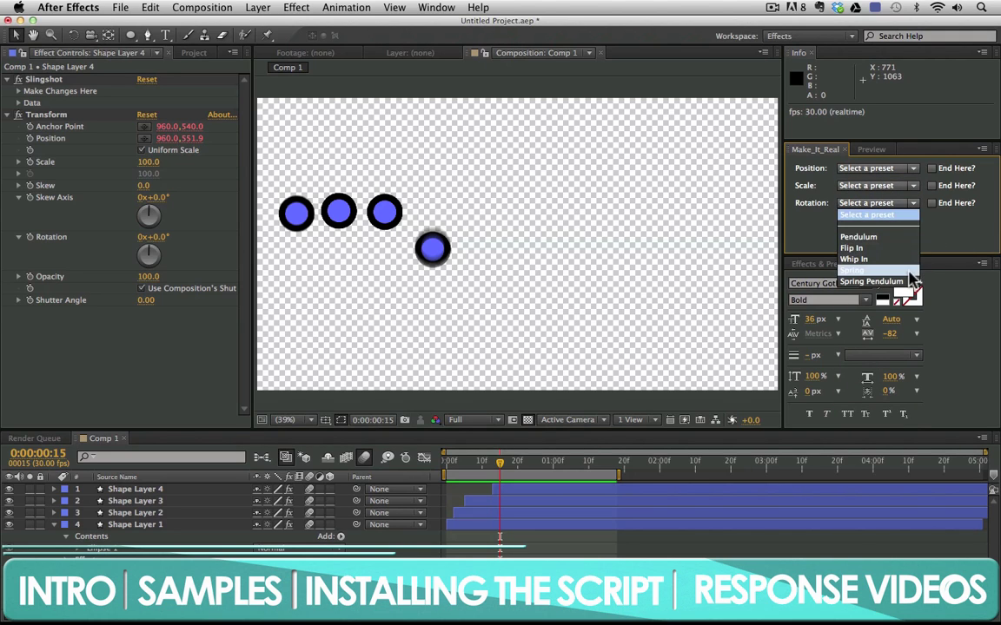
{"action": "left_click", "coordinate": [950, 243]}
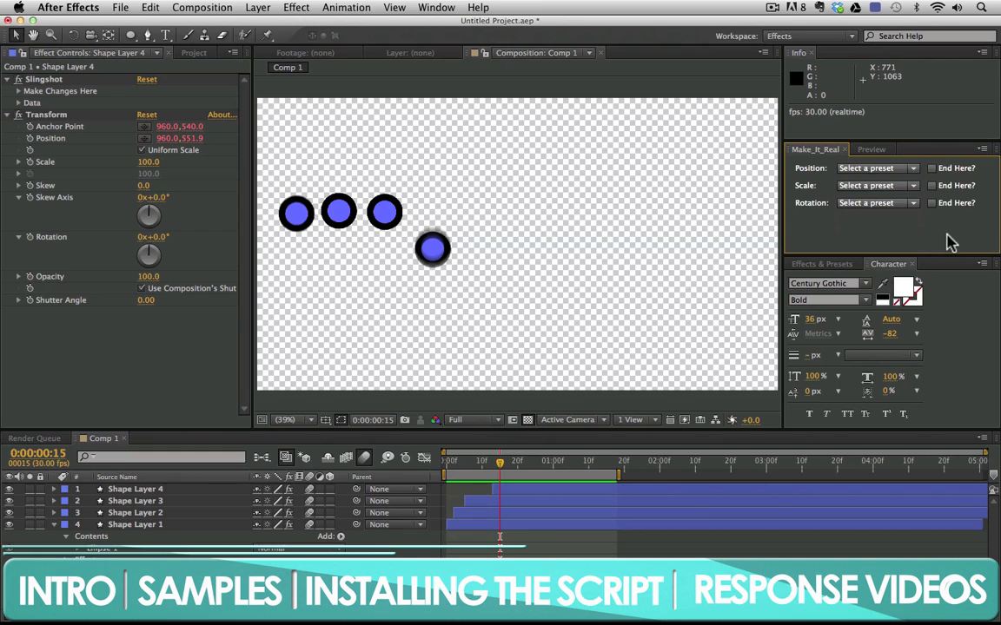